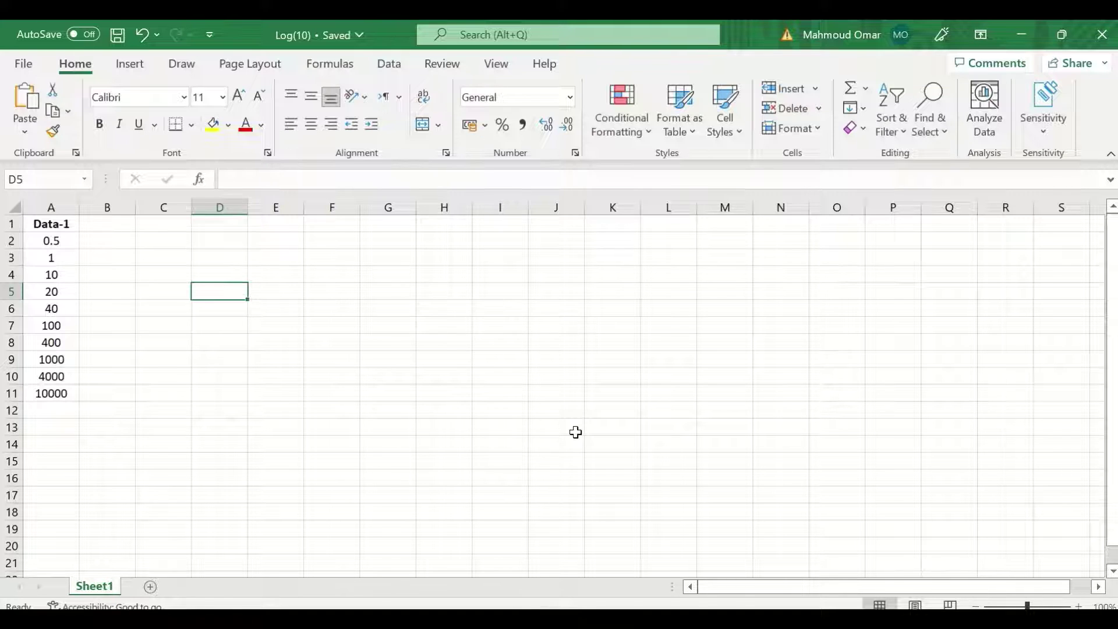
Enter =LOG10(A2) in cell B2, returning -0.30103.
click(106, 256)
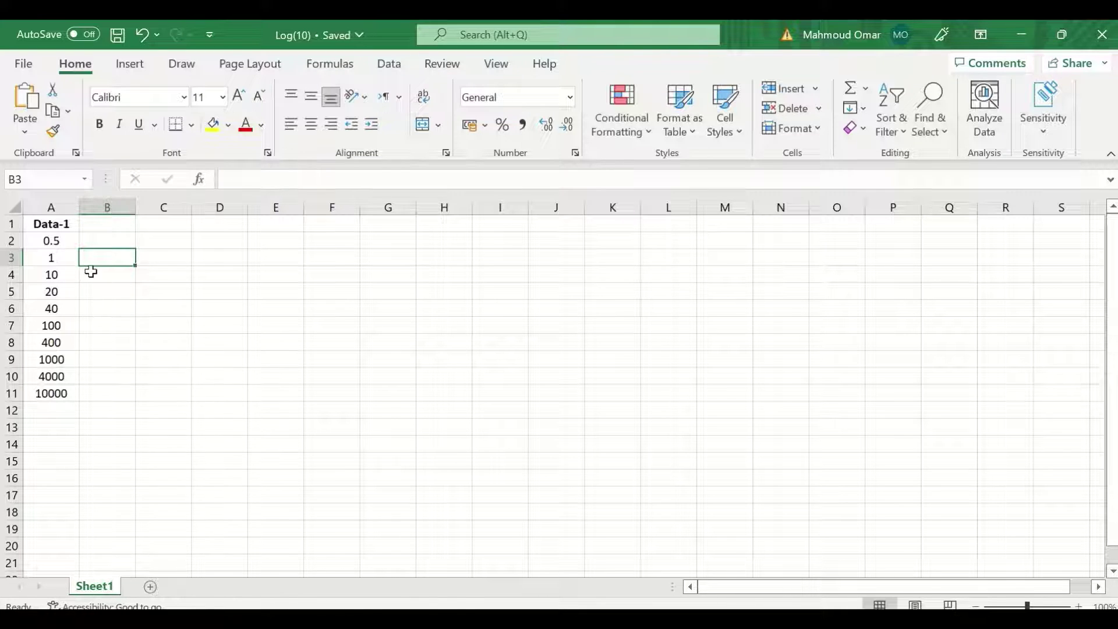
click(105, 240)
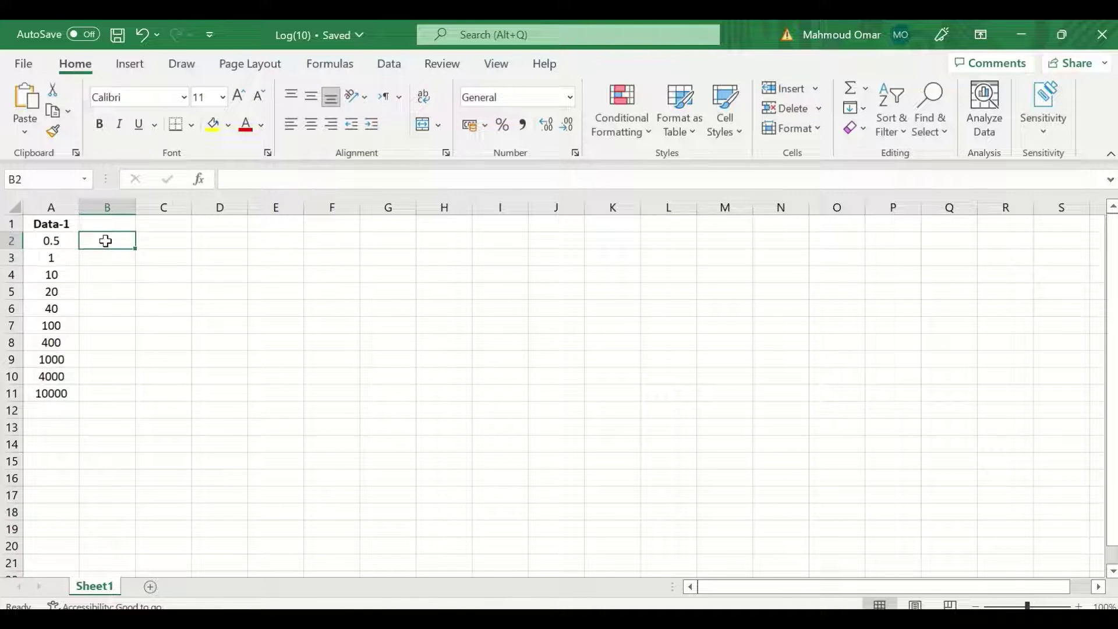
text(=)
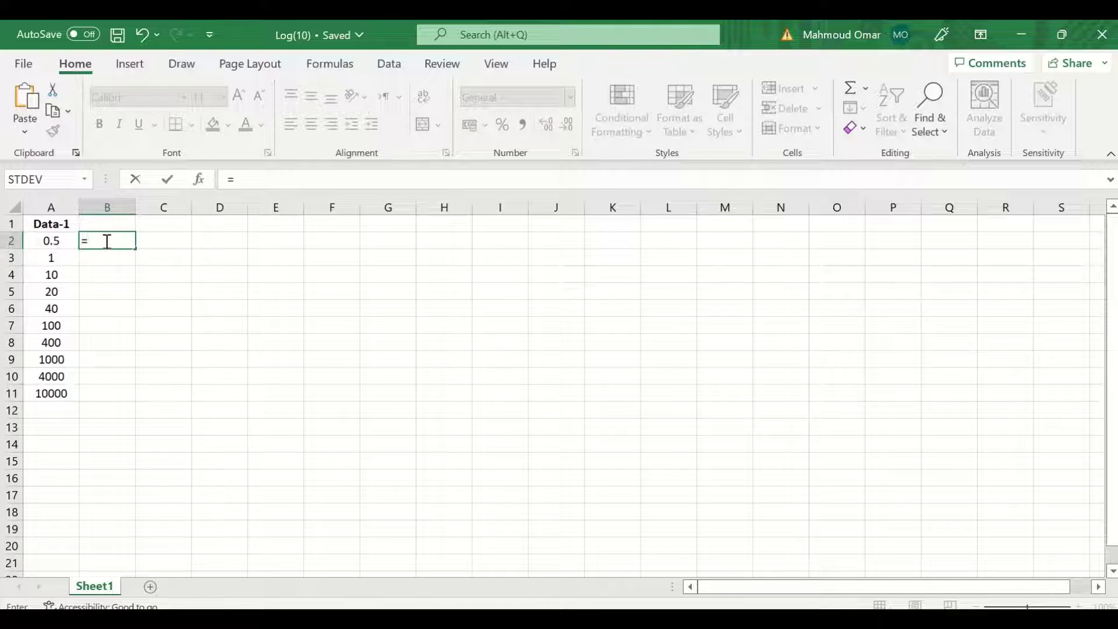
text(log)
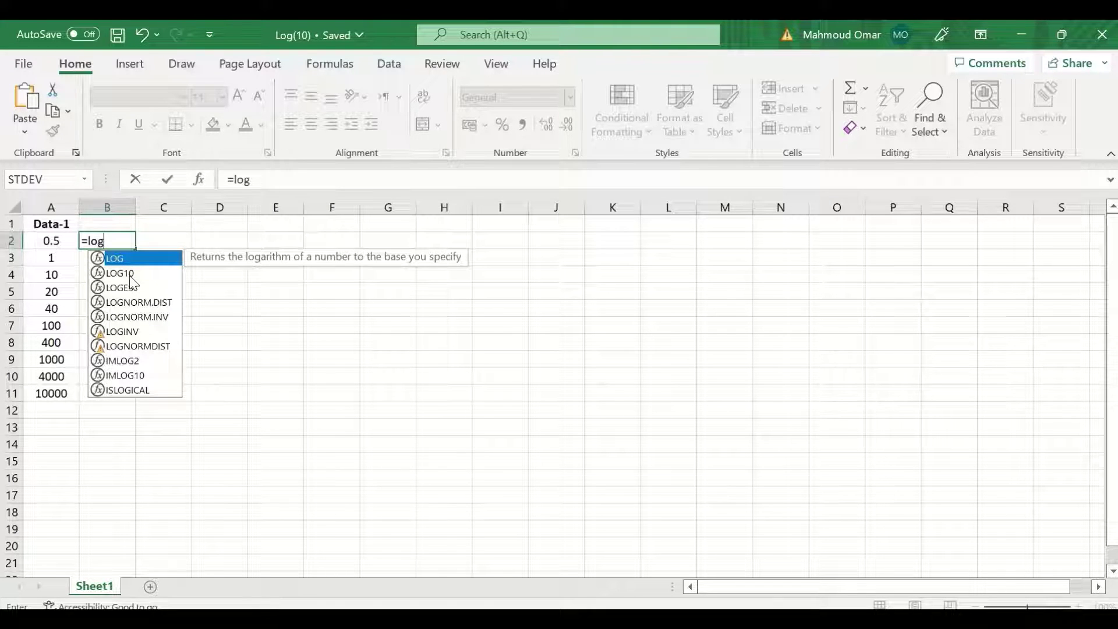
key(Down)
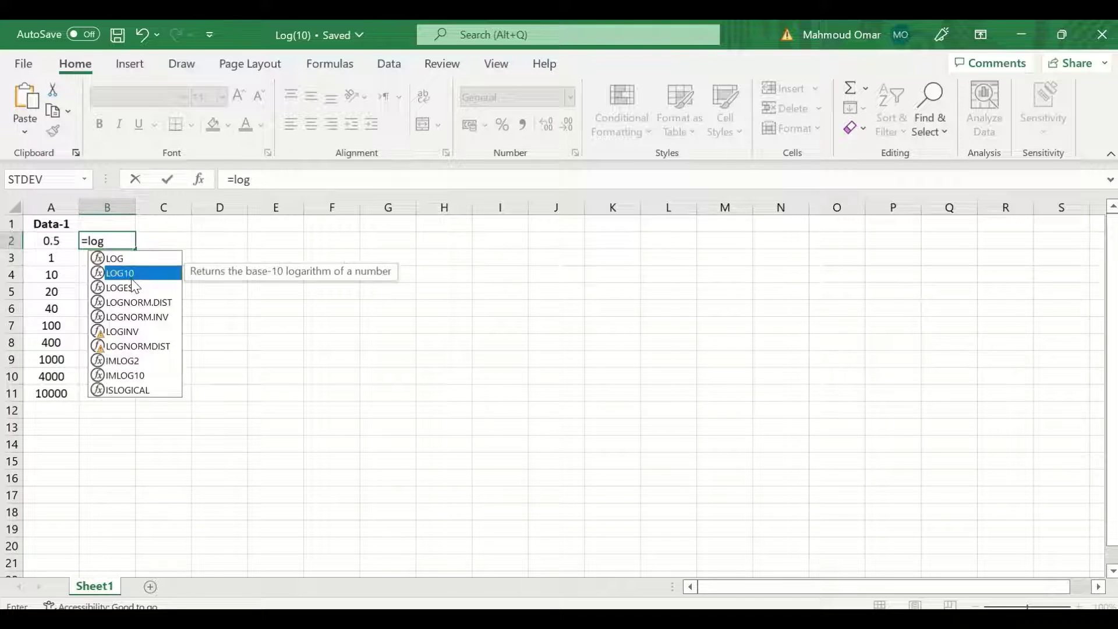
double_click(131, 272)
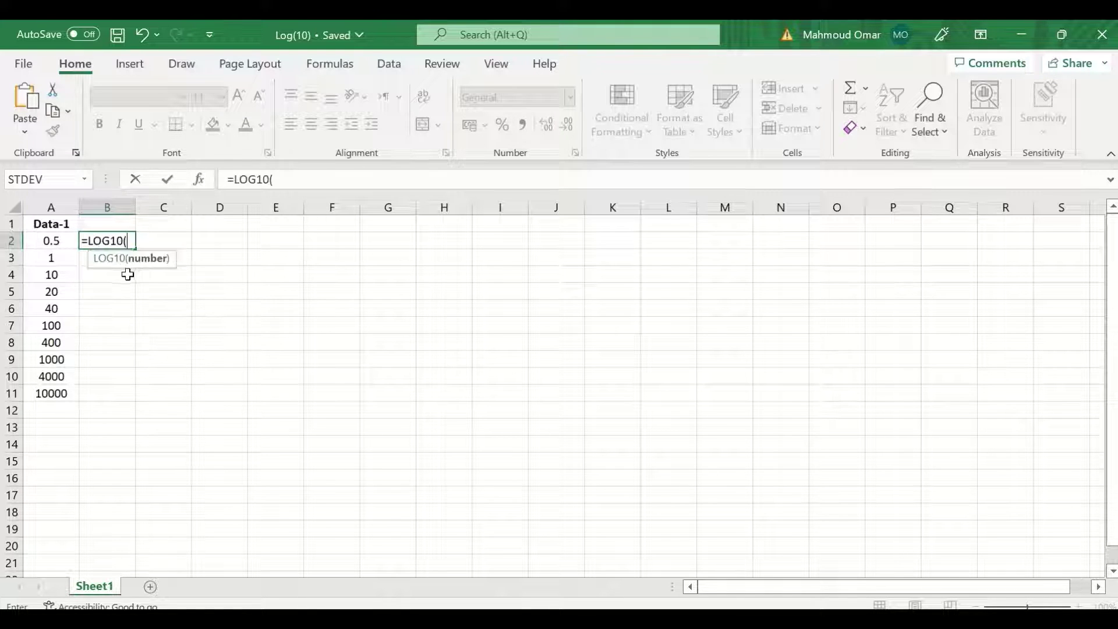
click(49, 240)
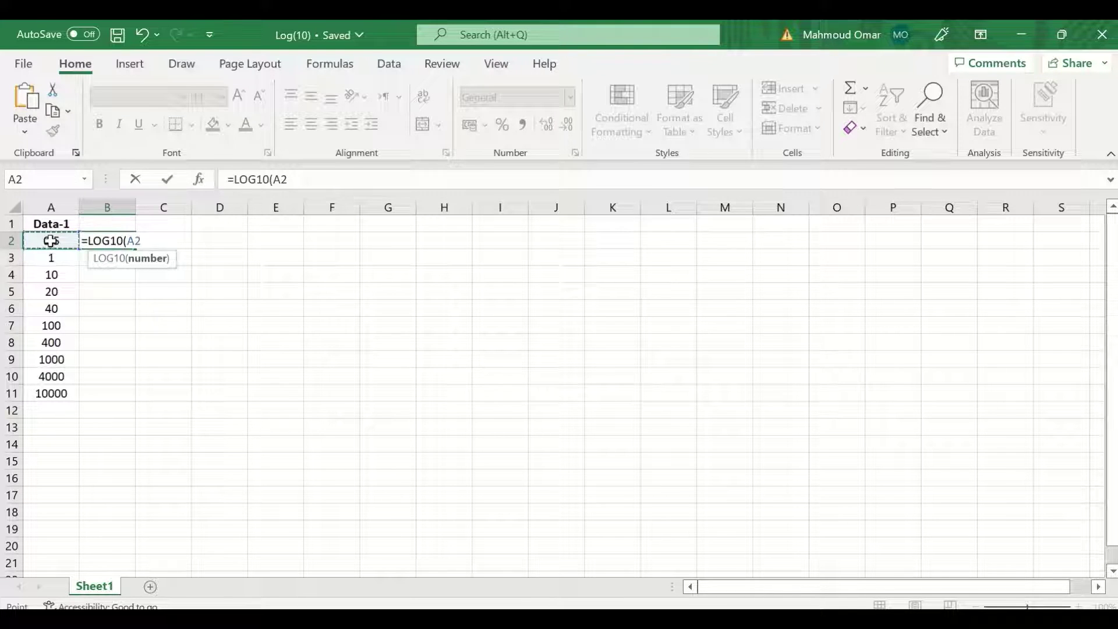
key(Return)
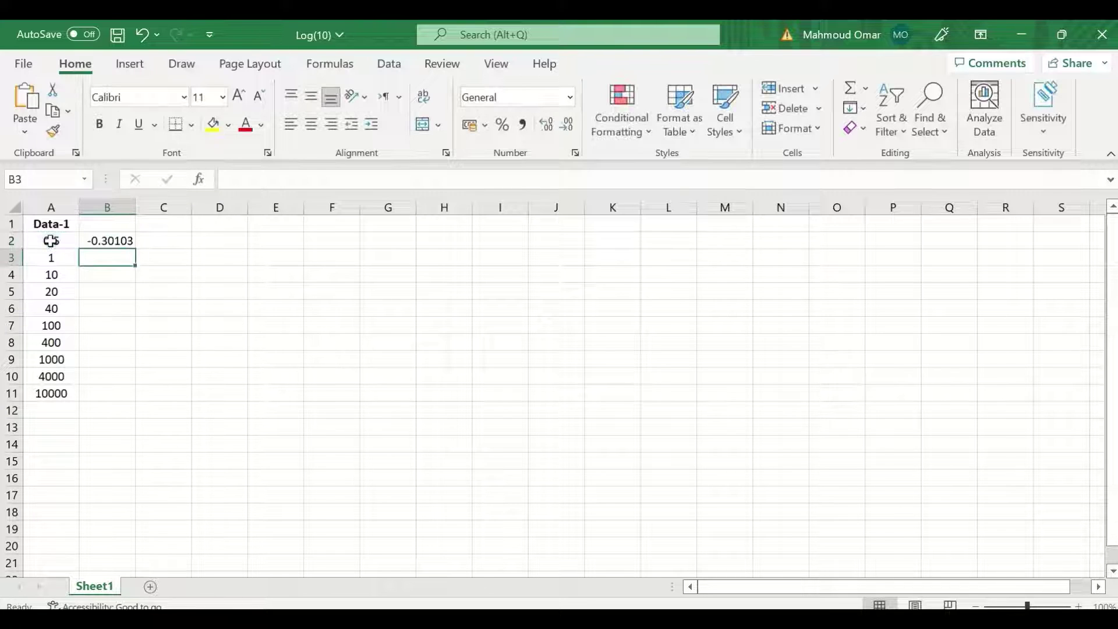
Fill the LOG10 formula from B2 down to B11.
click(112, 240)
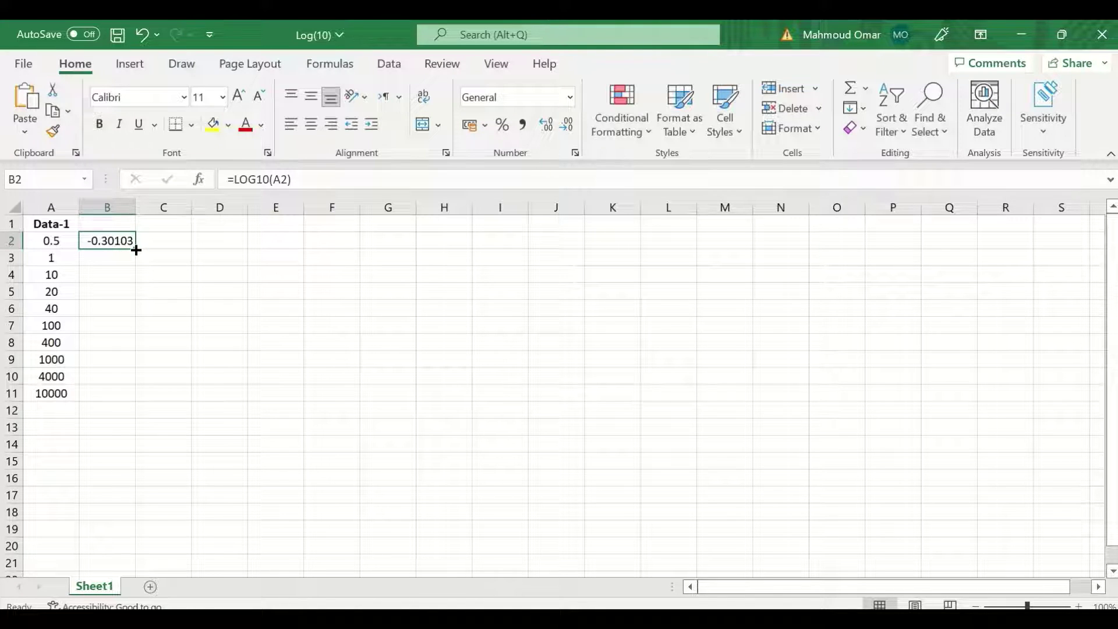
drag(135, 250, 127, 402)
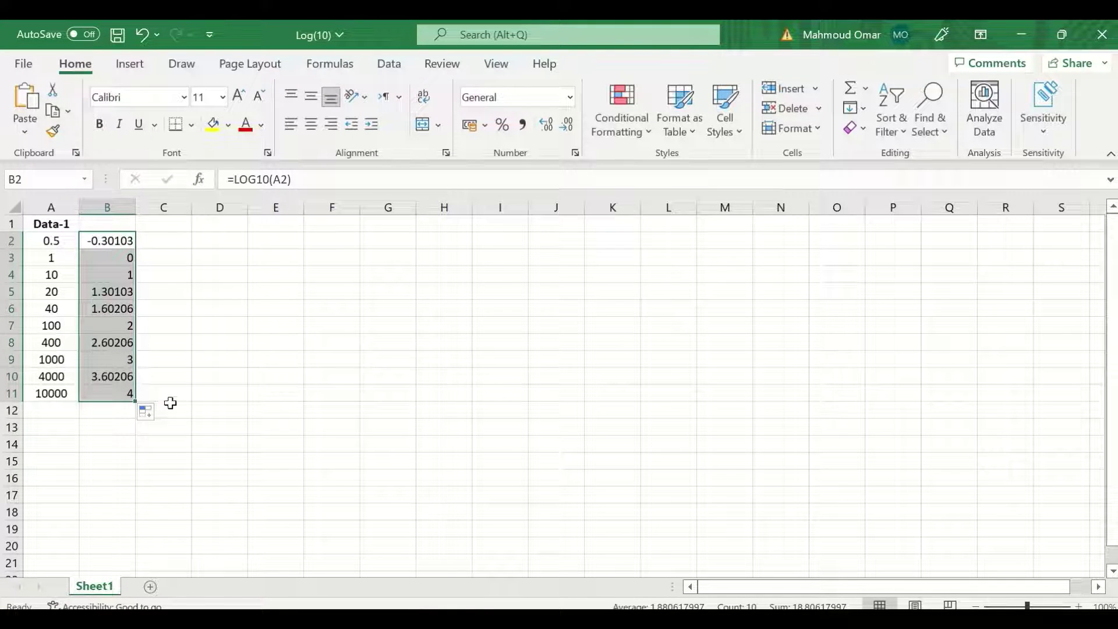
click(184, 306)
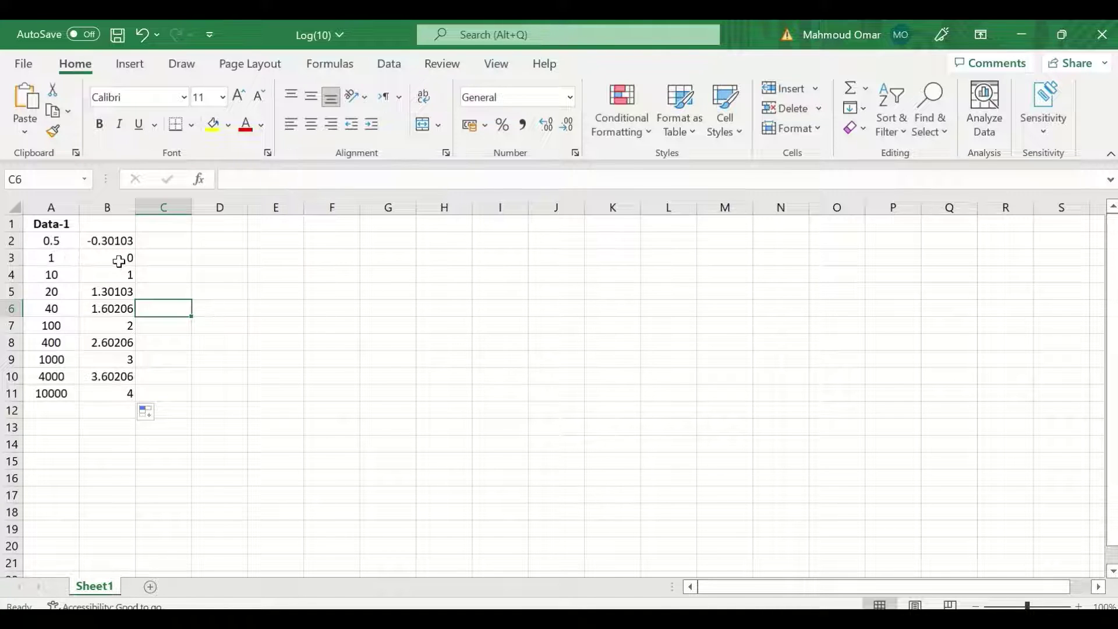
Label B1 'Log10' and C1 'Inverse Log10'.
click(114, 224)
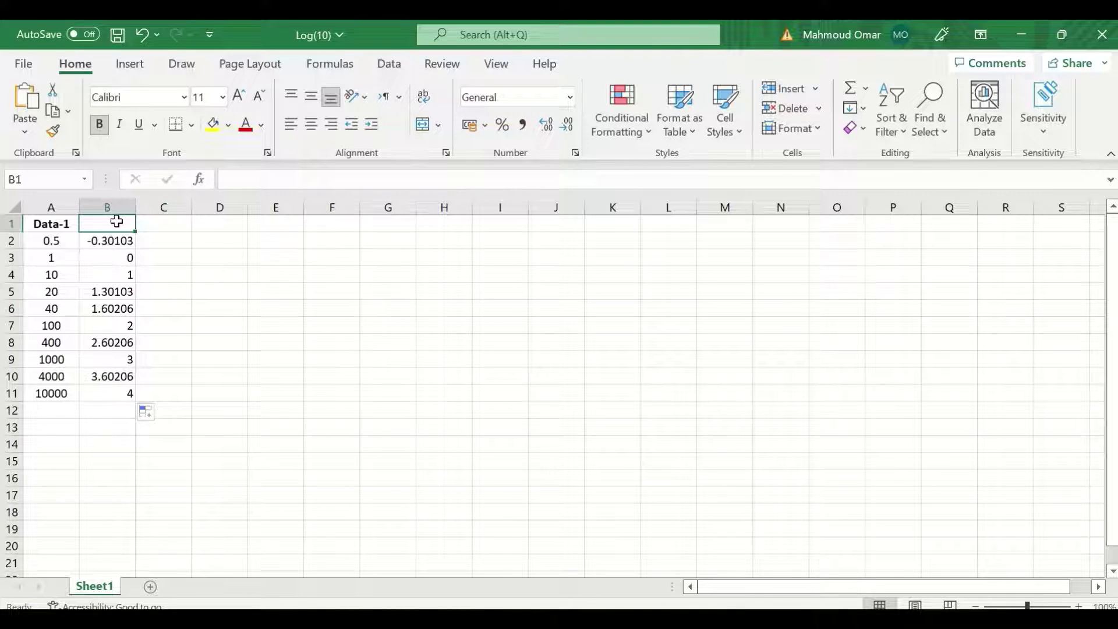
text(Log10)
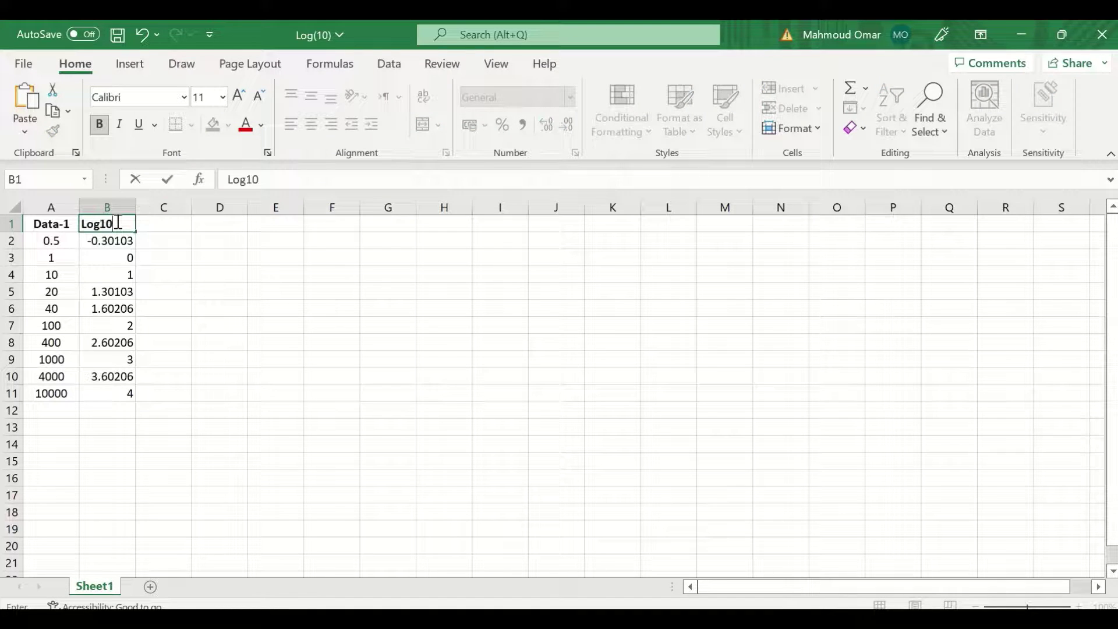
click(163, 223)
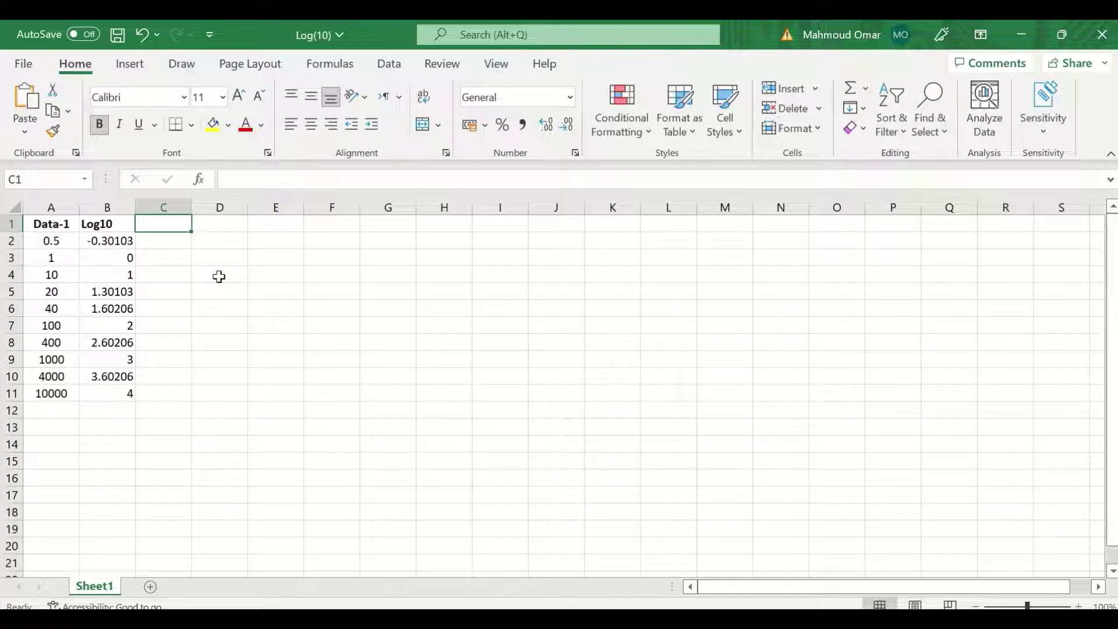
text(Inverse)
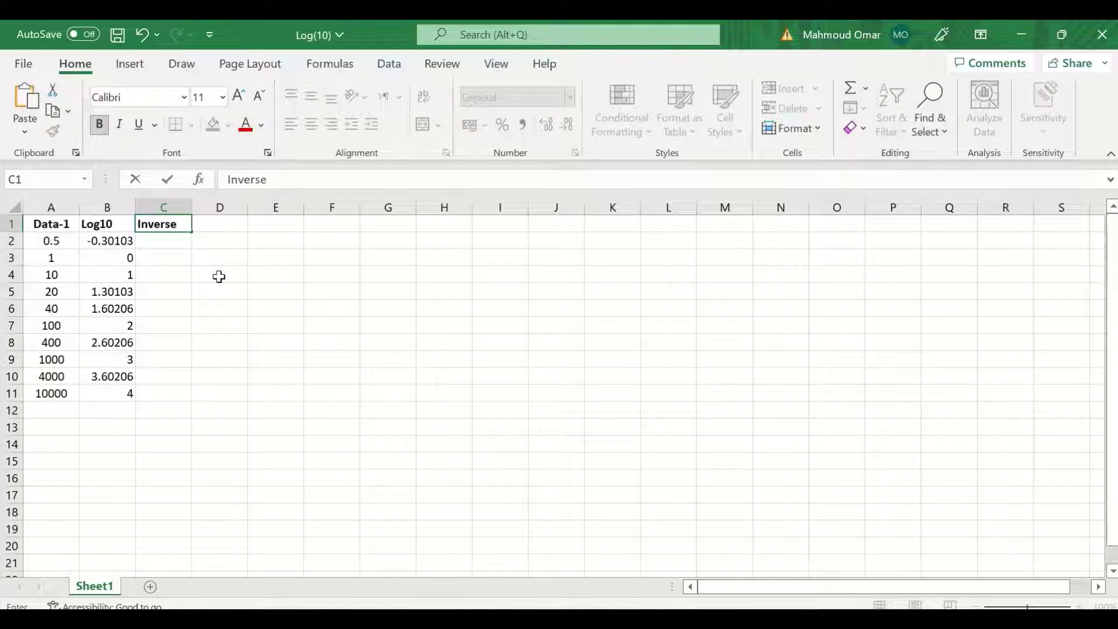
text( Log10)
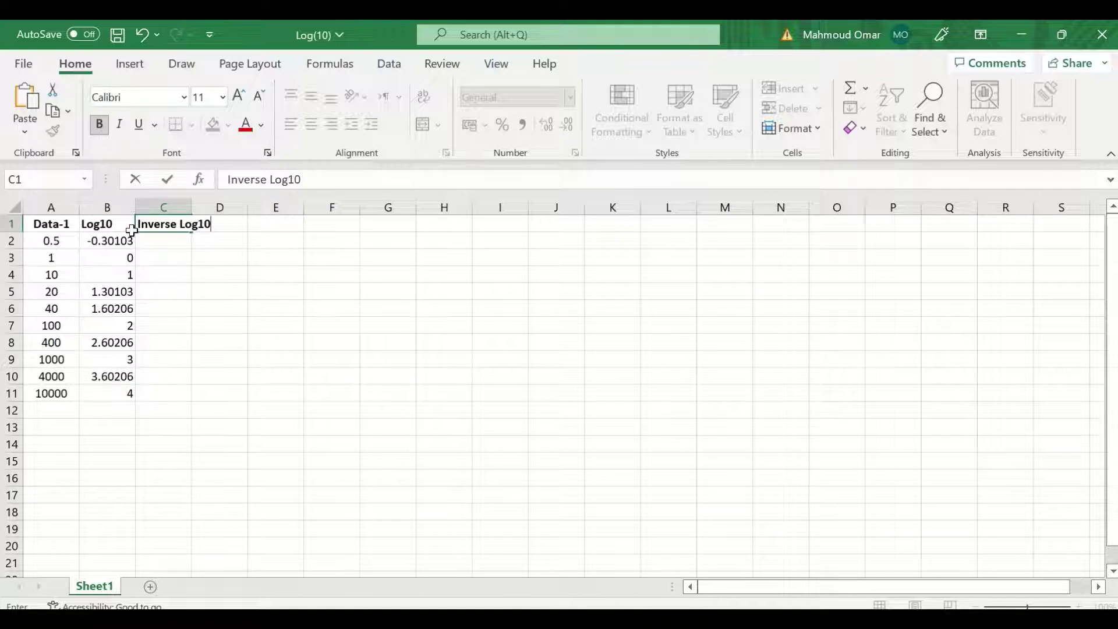
click(169, 239)
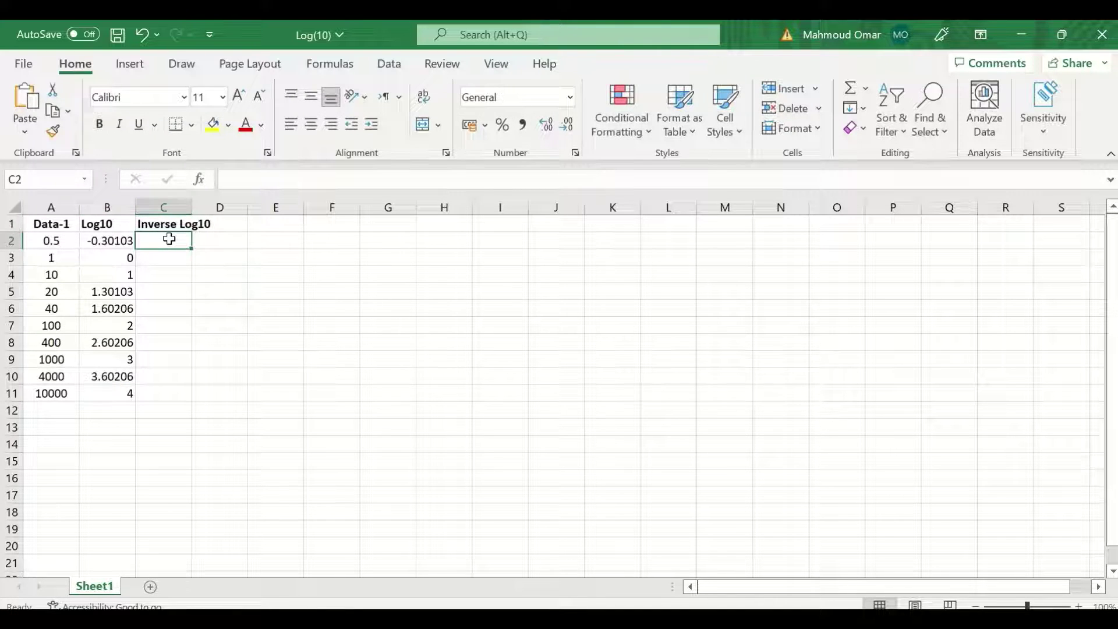
Enter =10^B2 in C2 and fill it down to C11.
text(=)
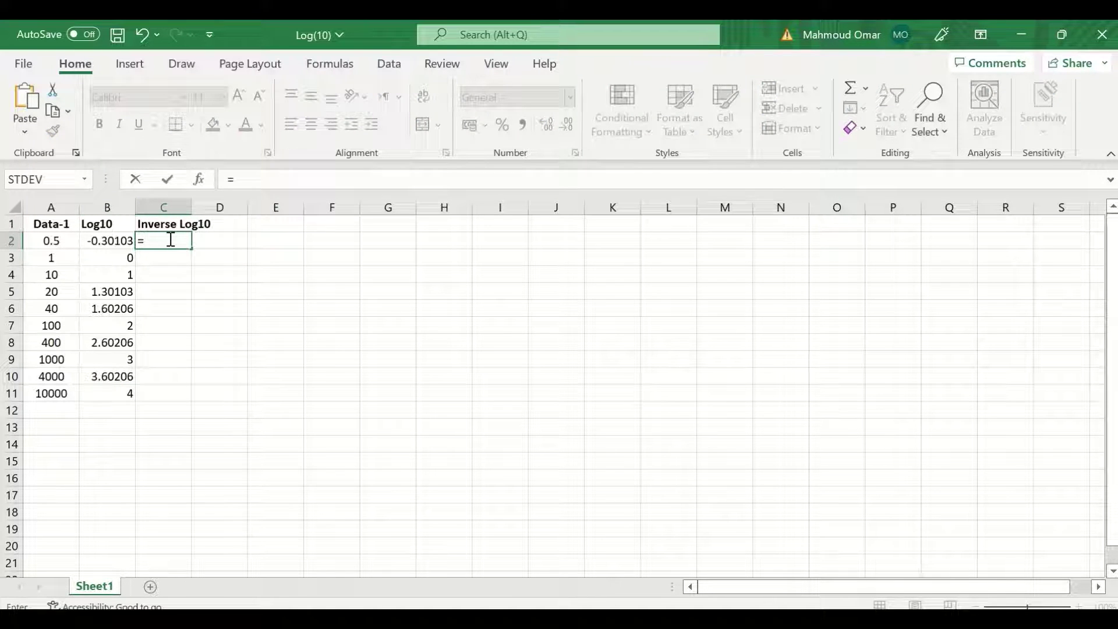
text(1)
text(^)
click(106, 239)
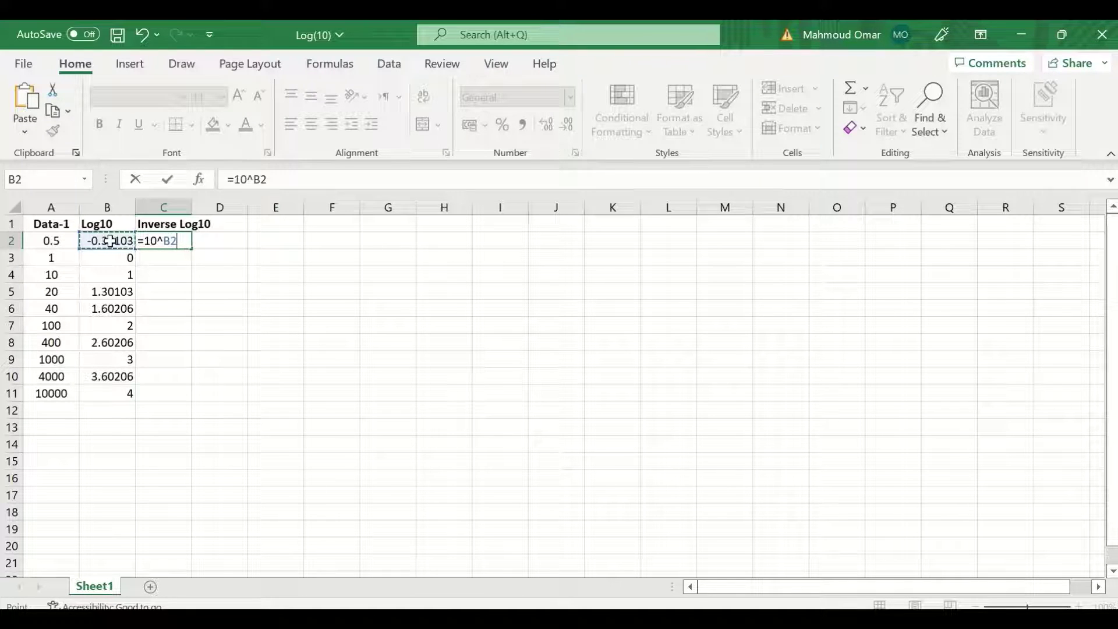
key(Return)
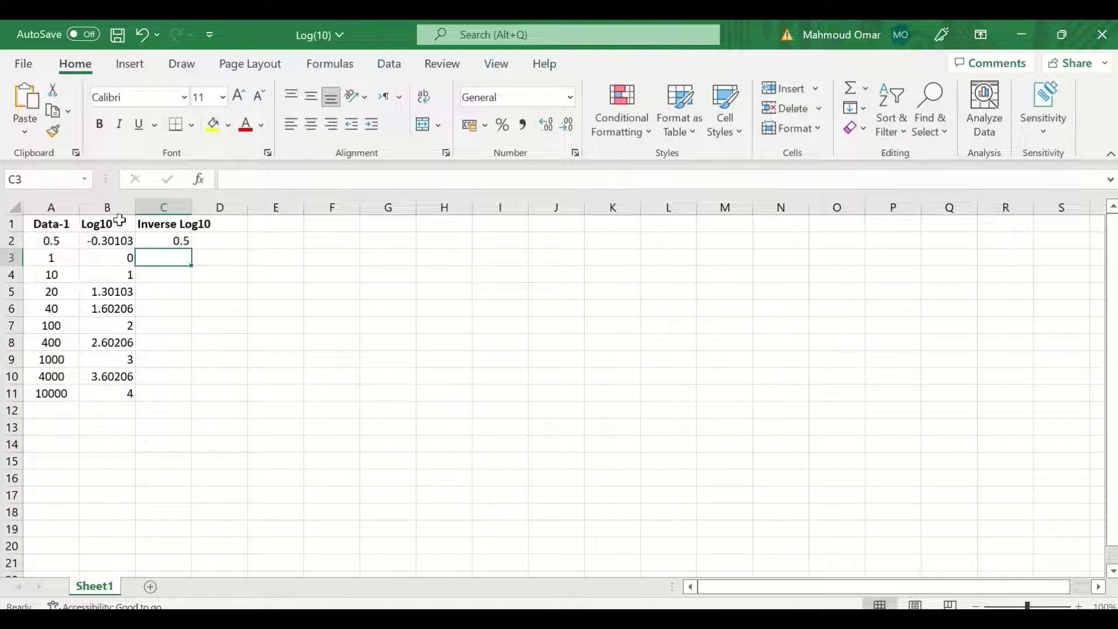
click(170, 239)
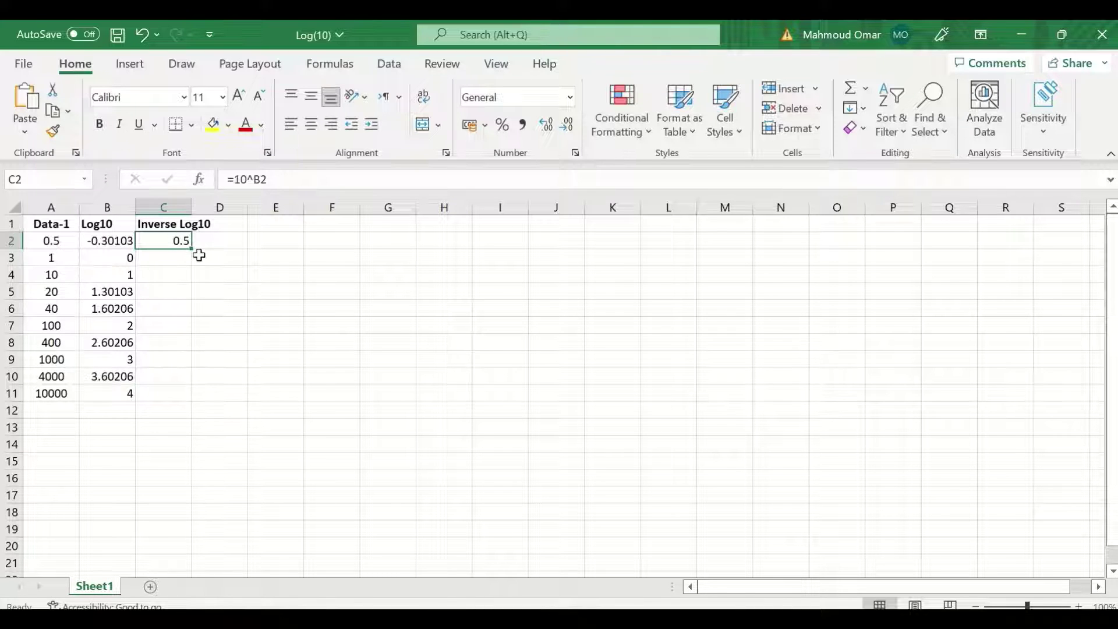
drag(192, 249, 194, 396)
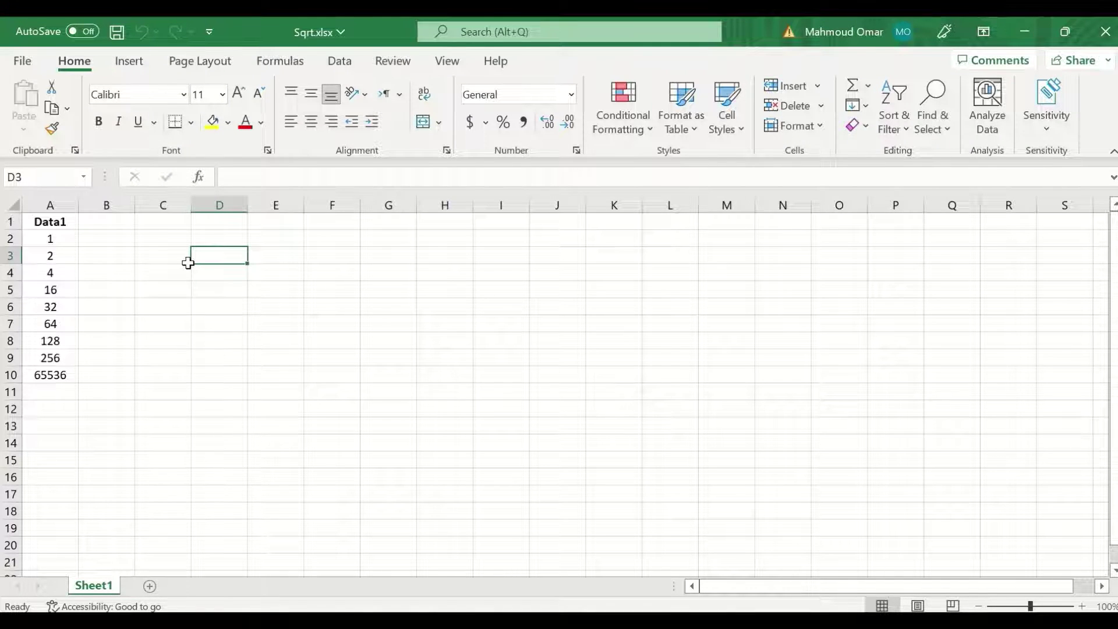
Enter =SQRT(A2) in B2 of Sqrt.xlsx and fill it down to B10.
double_click(119, 236)
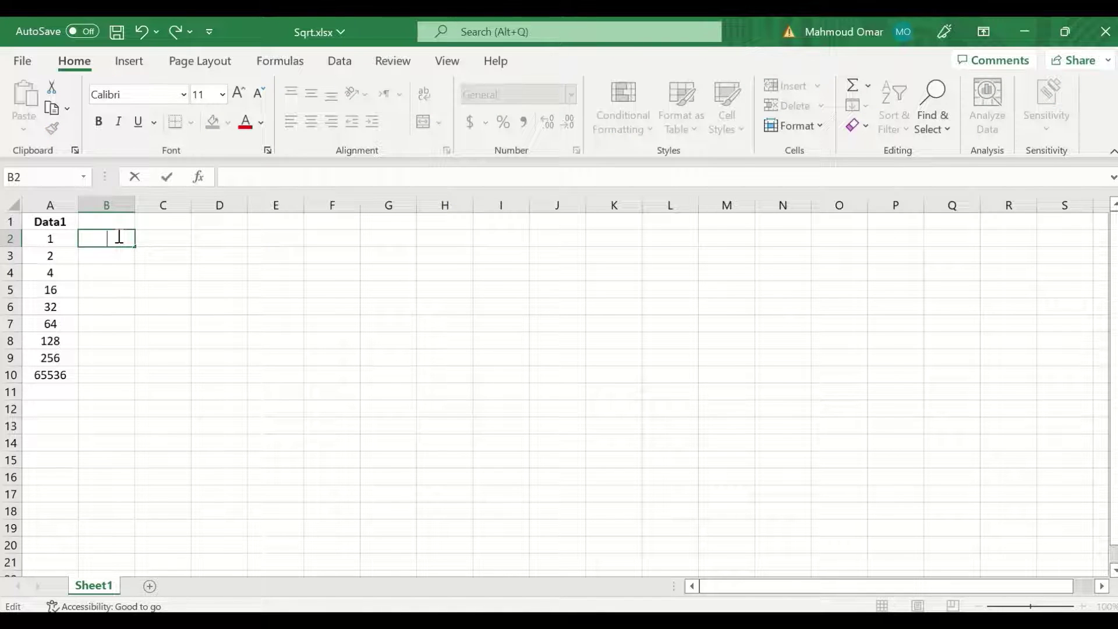
text(=)
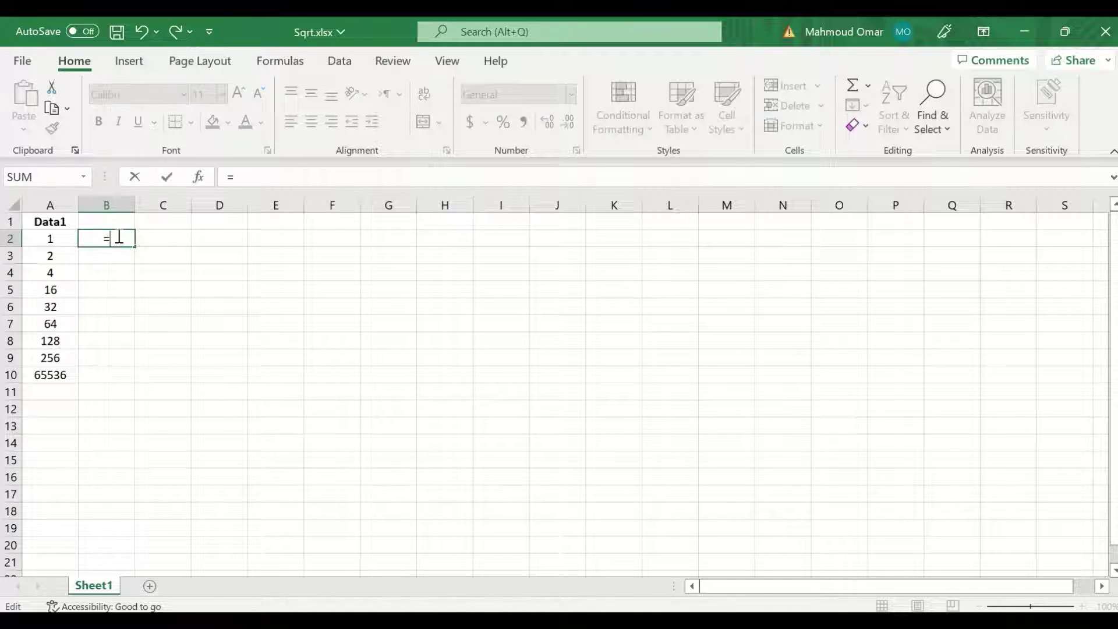
text(sq)
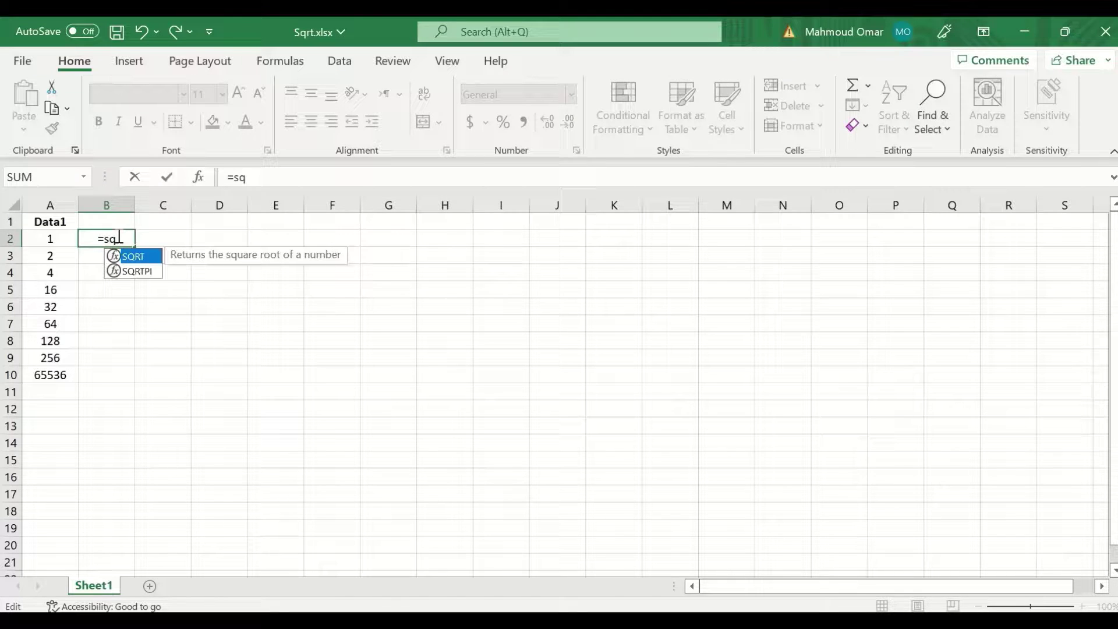
double_click(144, 256)
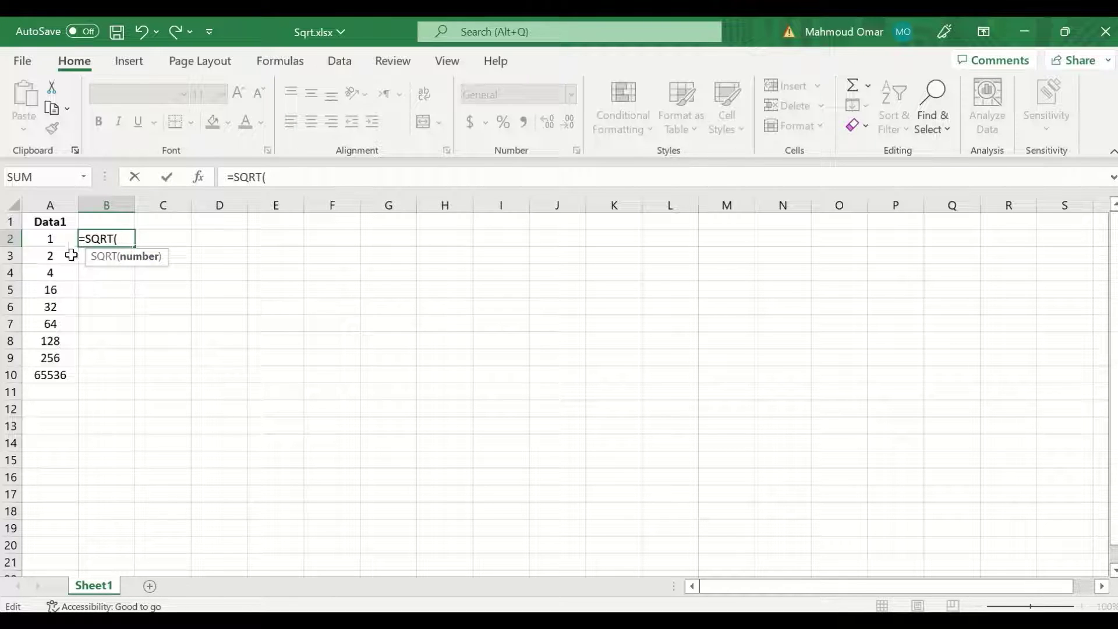
click(48, 241)
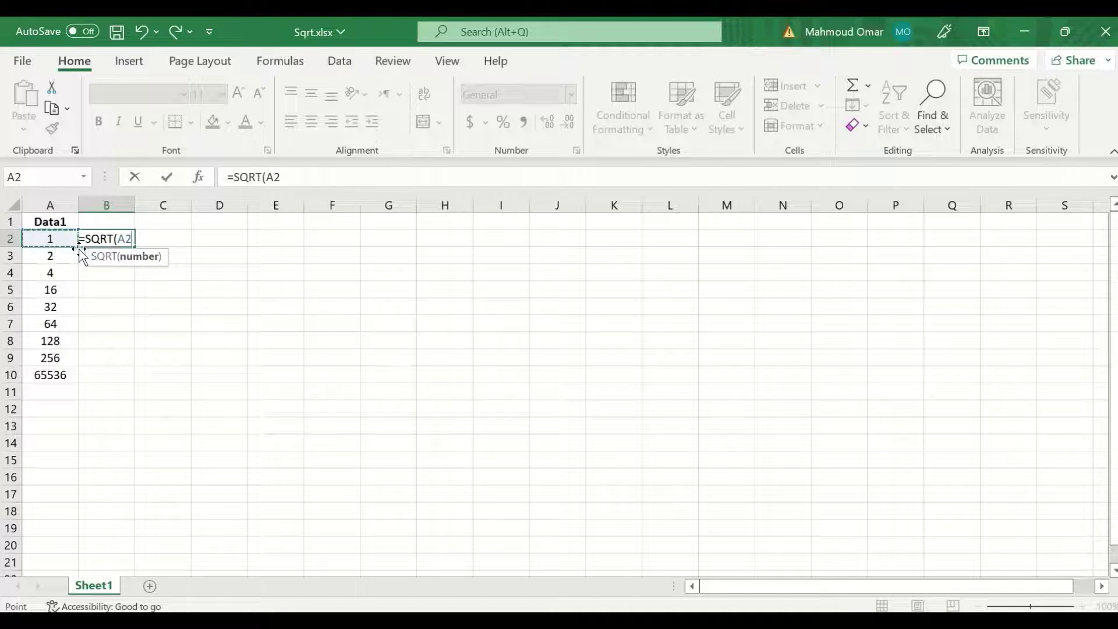
key(Return)
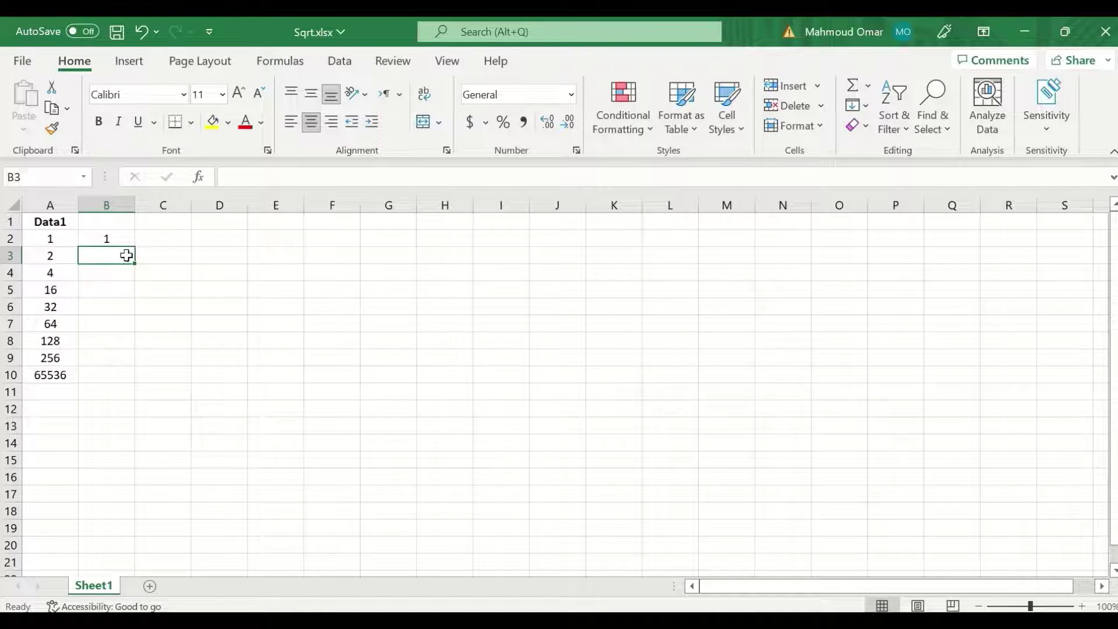
click(120, 238)
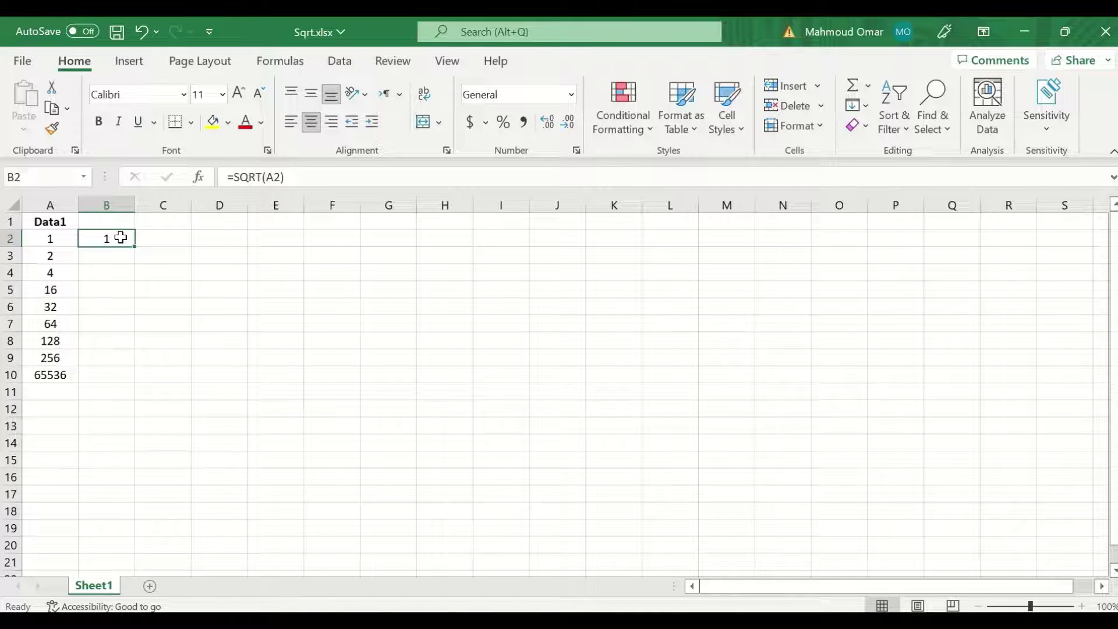
drag(137, 247, 123, 381)
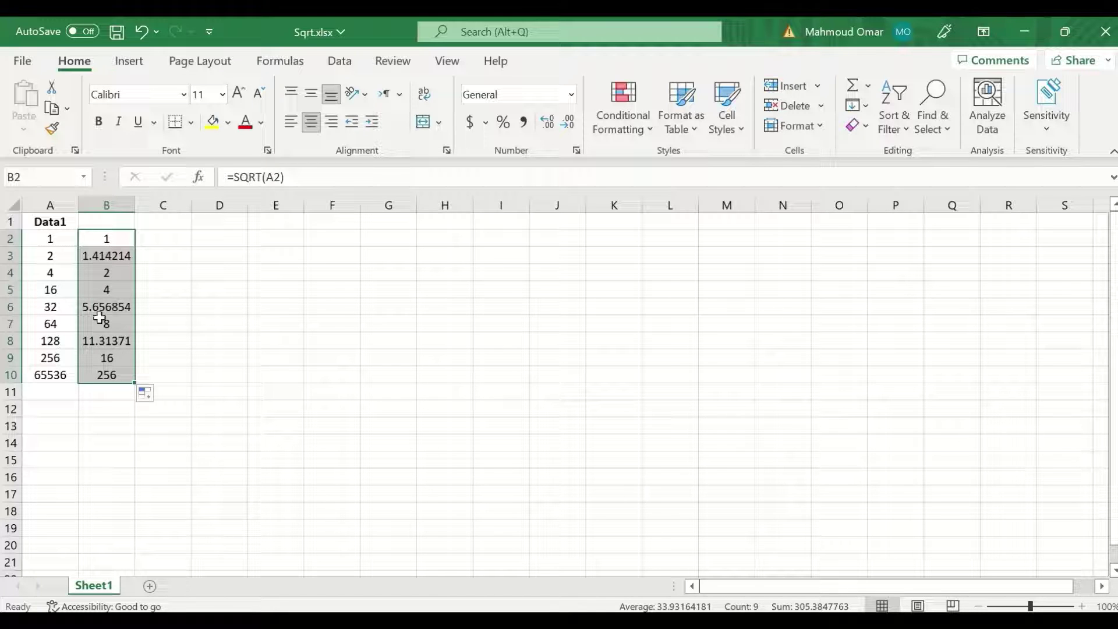
Put a bold 'SQRT' header in B1 and 'Inverse' in C1.
click(98, 218)
key(ctrl+b)
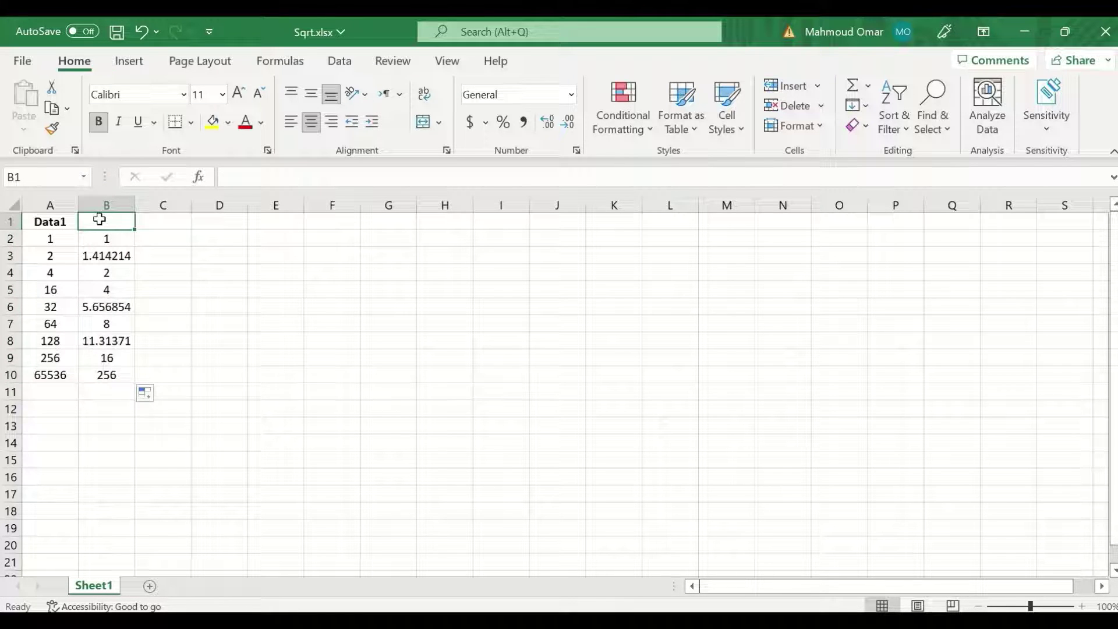
text(SQRT)
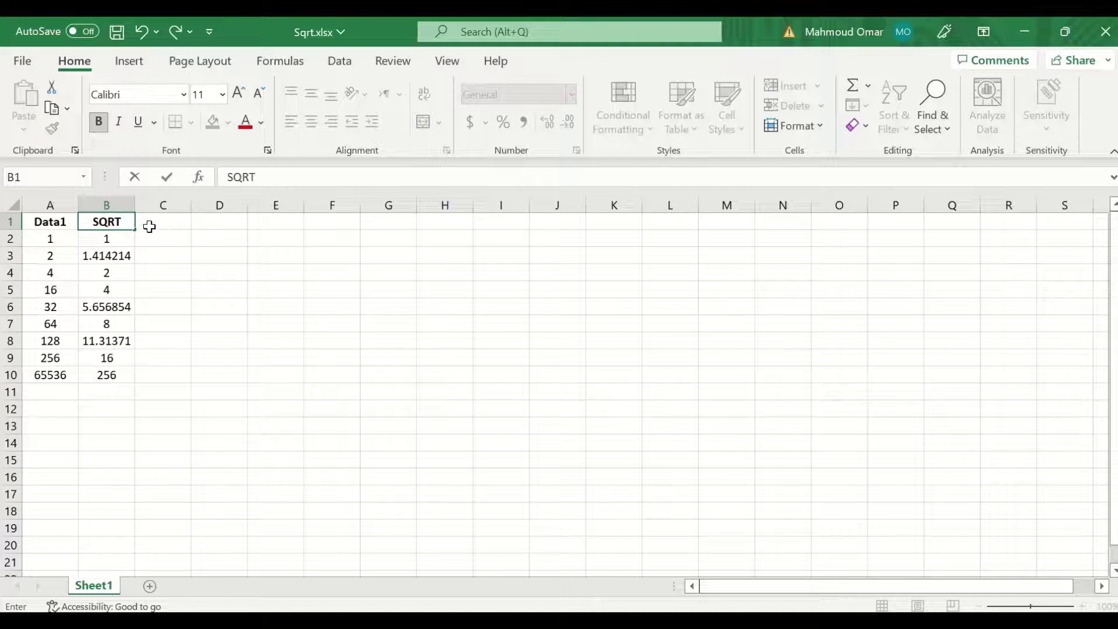
click(154, 222)
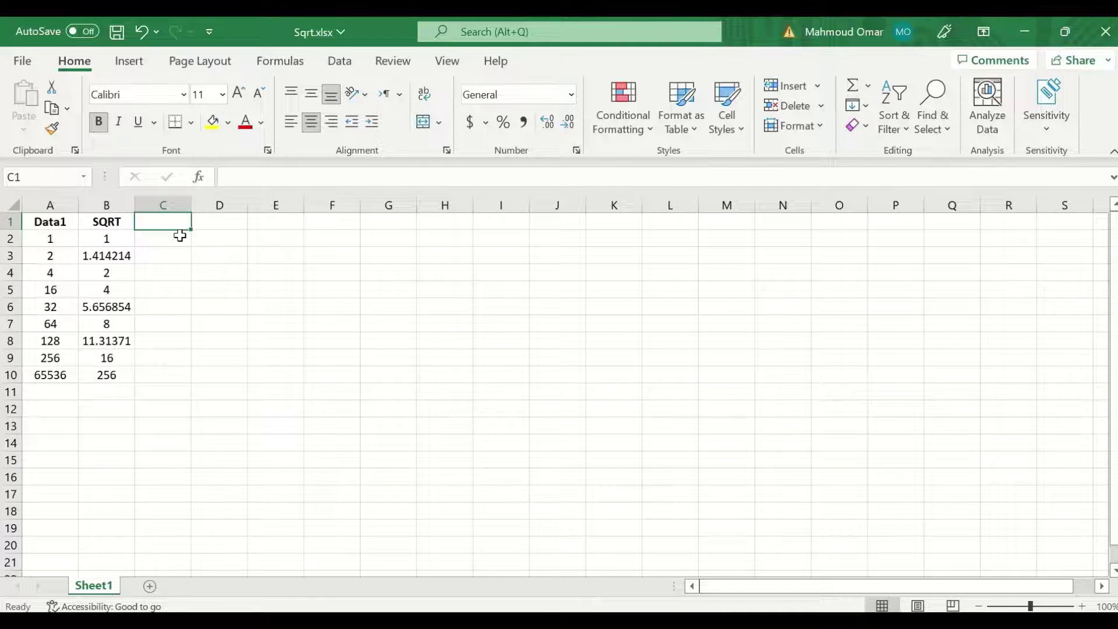
text(In)
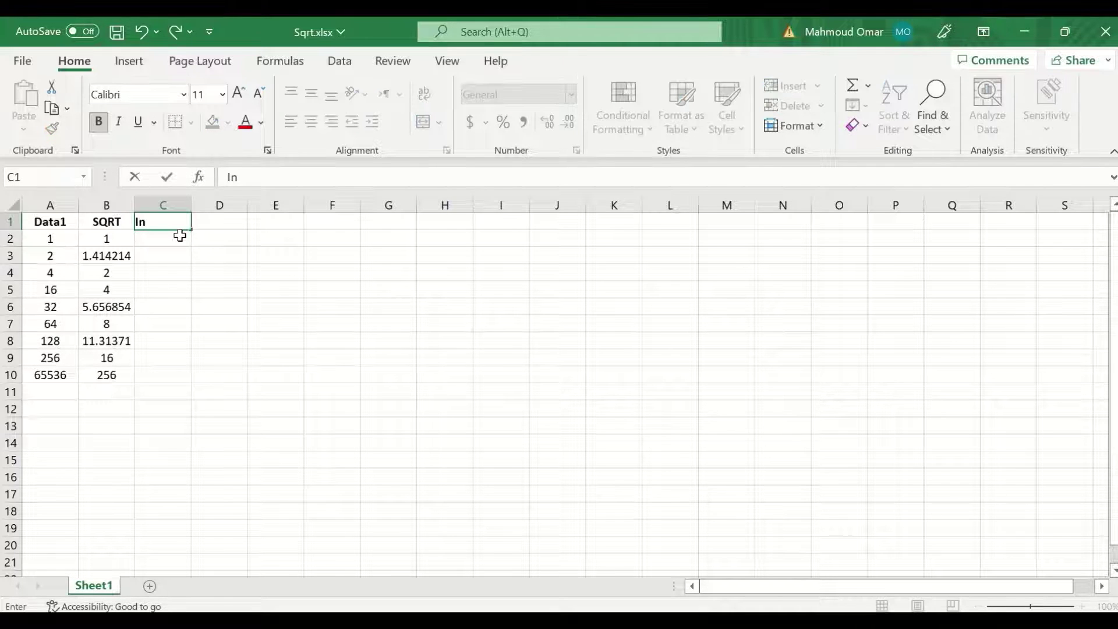
text(verse)
key(Return)
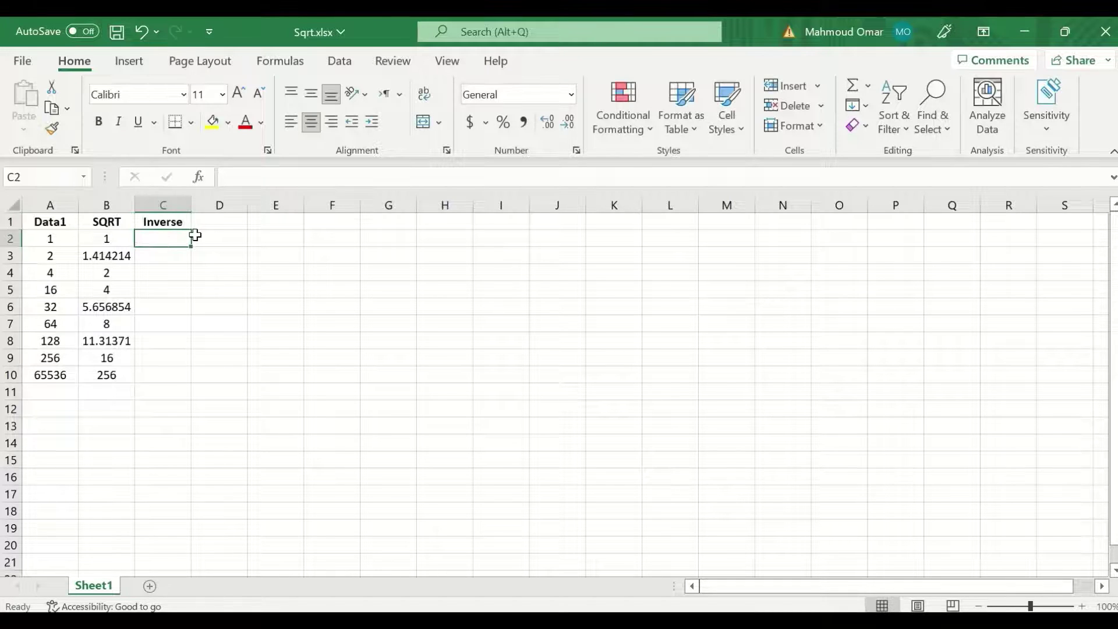
Enter =B2^2 in C2 and fill it down to C10.
text(=)
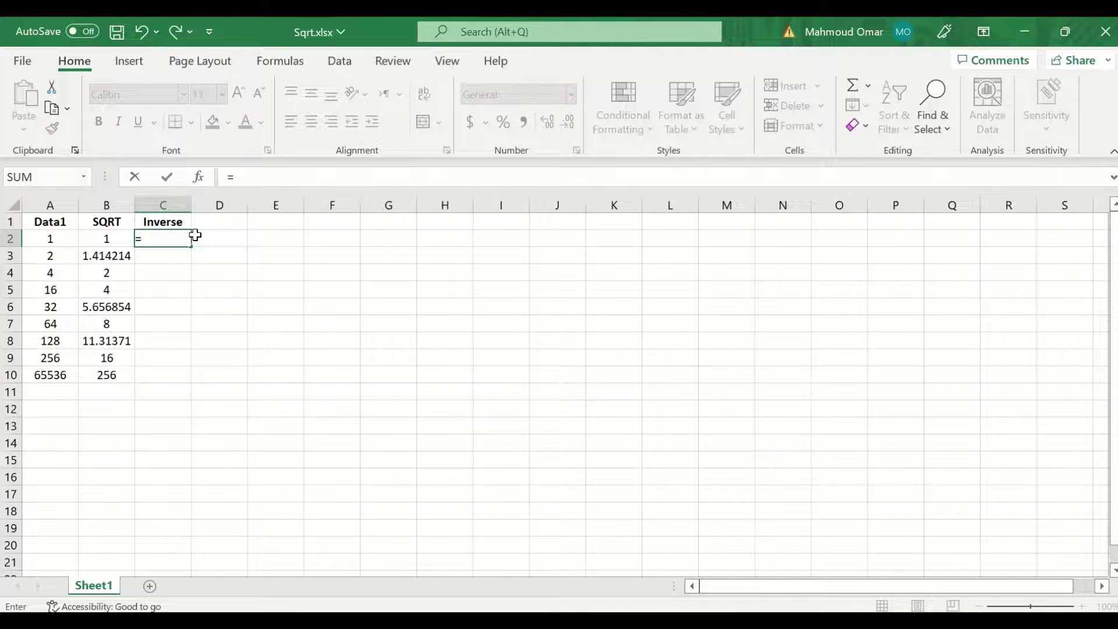
click(108, 239)
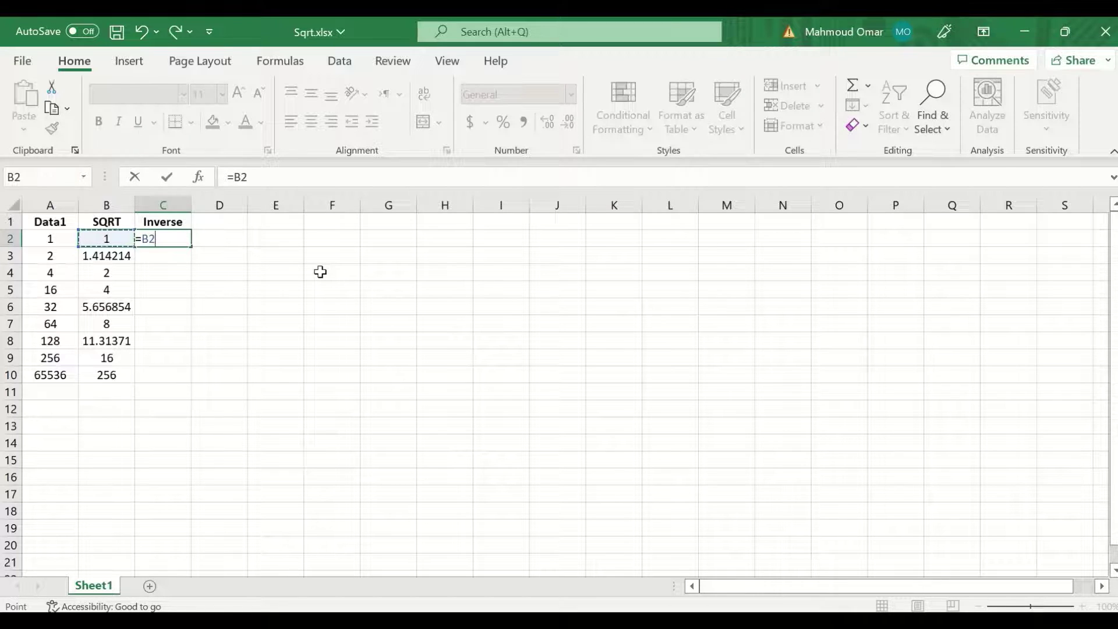
text(^2)
key(Return)
click(164, 241)
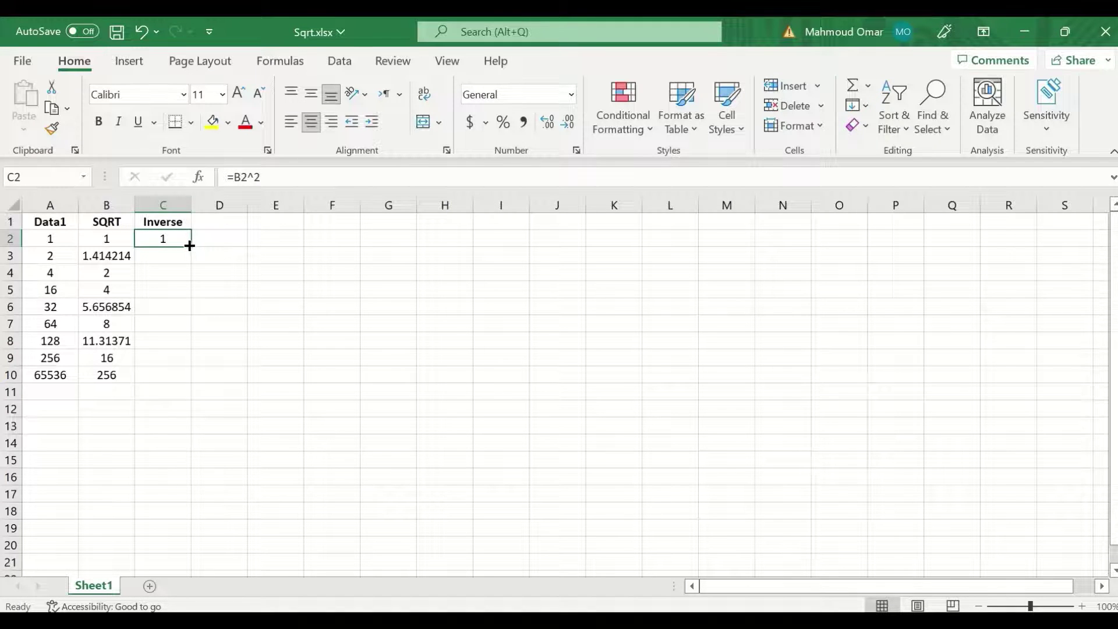
drag(189, 245, 195, 379)
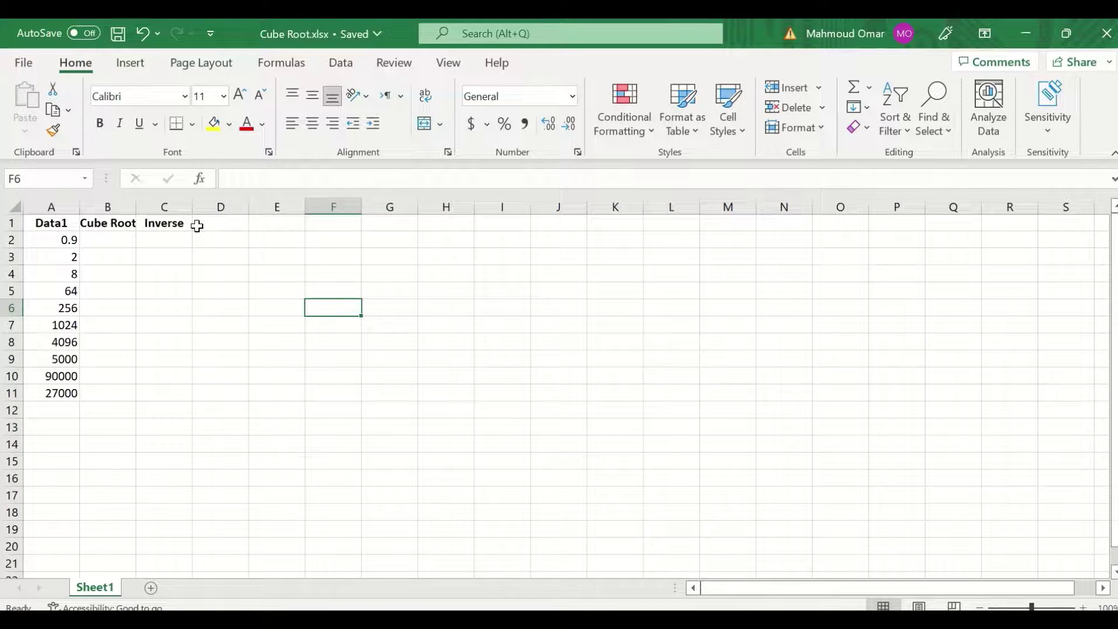
Enter =POWER(A2,1/3) in B2 of Cube Root.xlsx, showing about 0.9655.
click(102, 242)
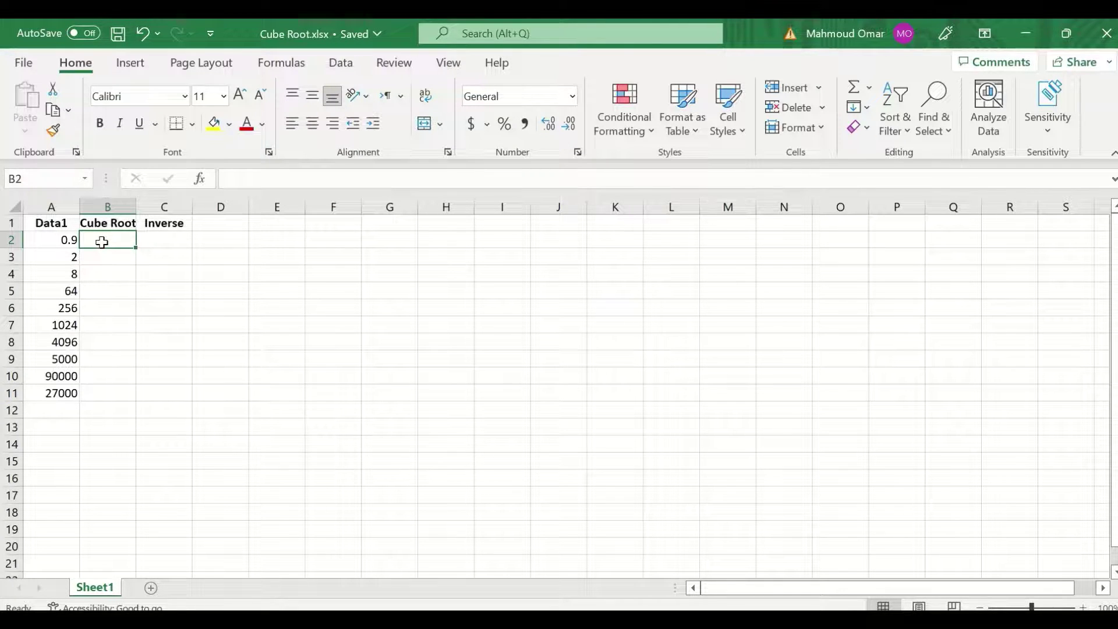
text(=)
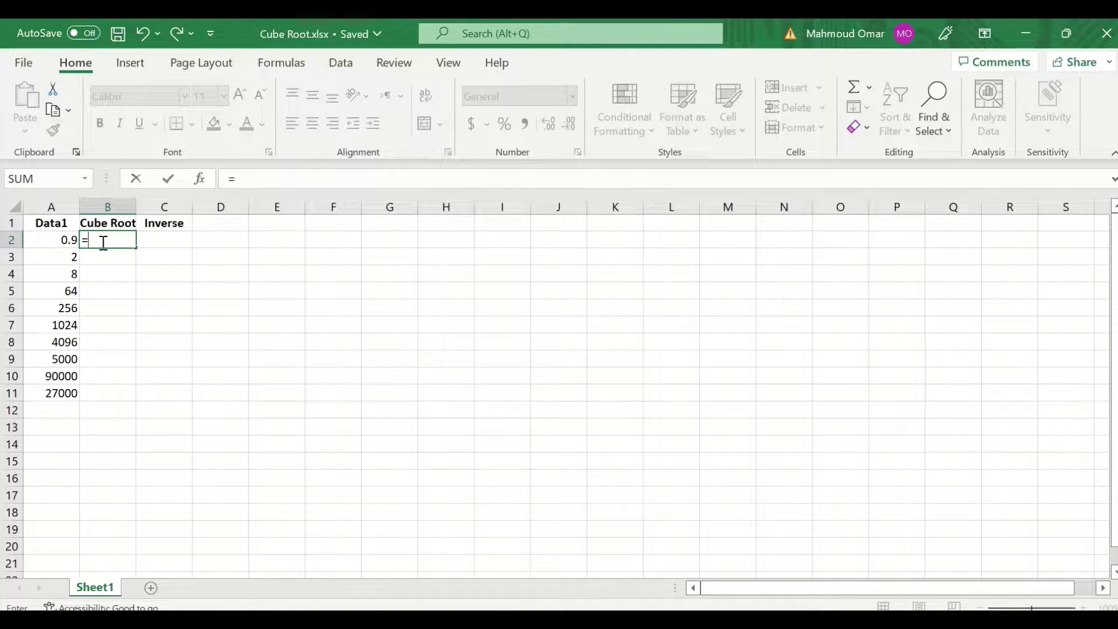
text(po)
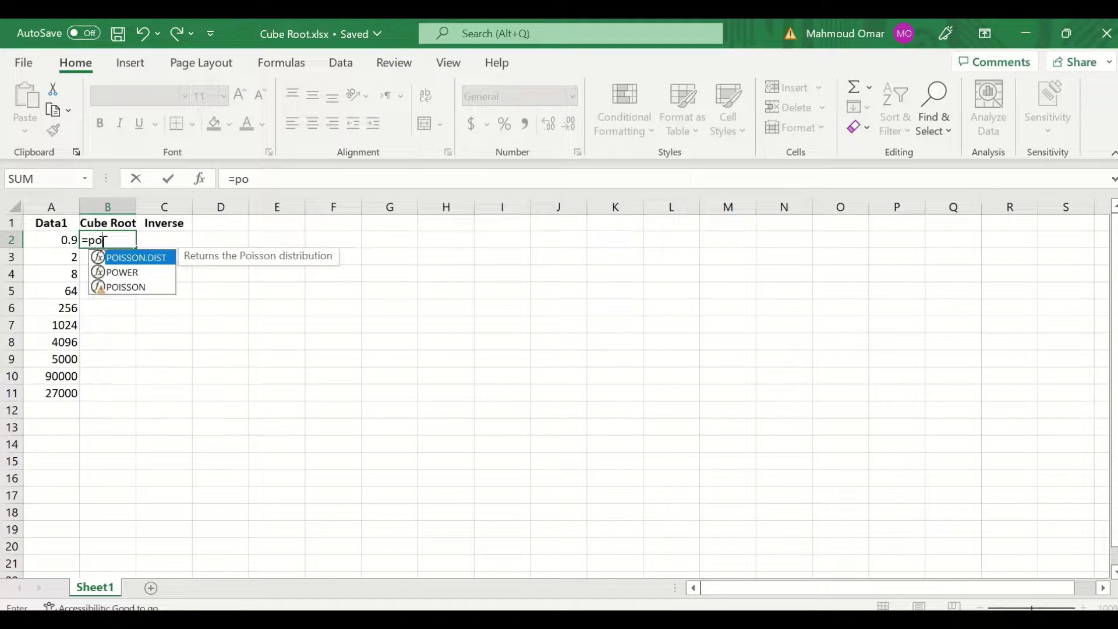
double_click(119, 271)
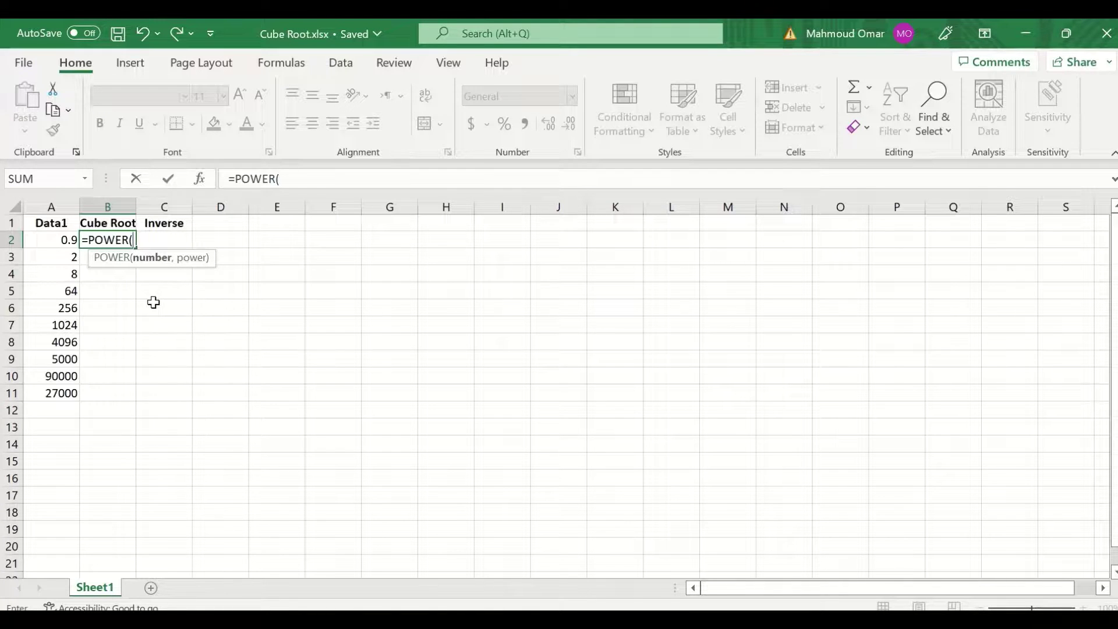
click(58, 242)
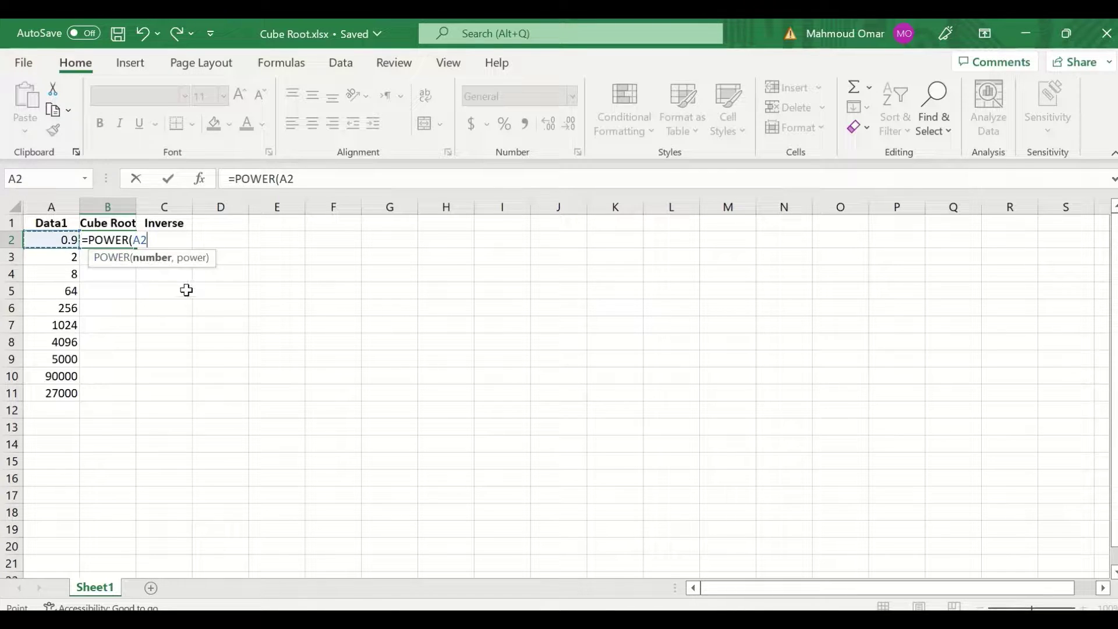
text(,)
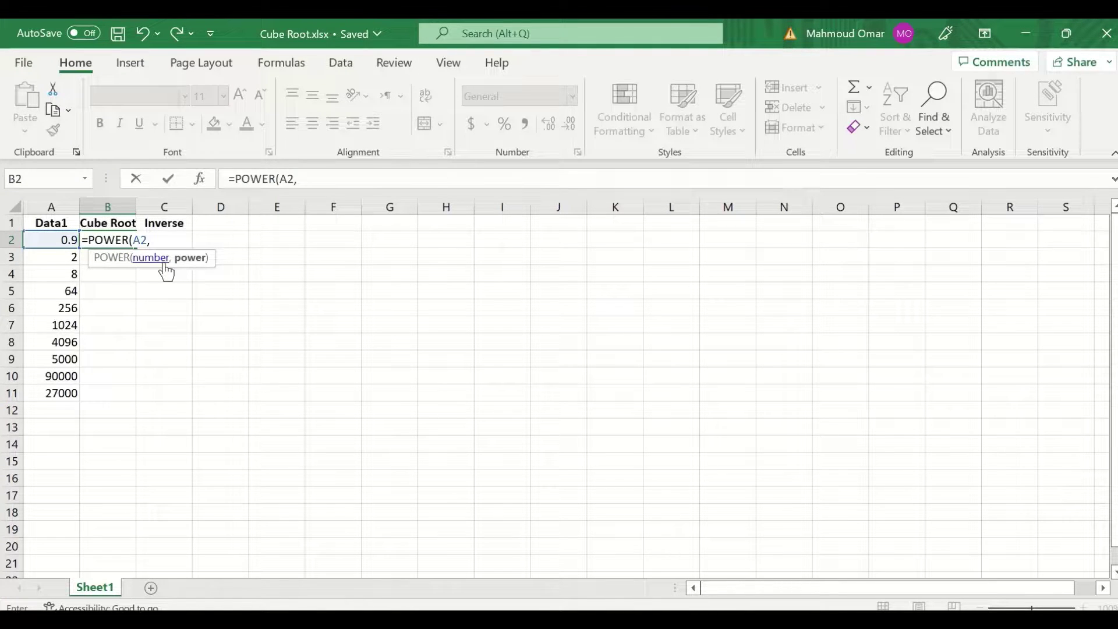
text(1/3)
key(Return)
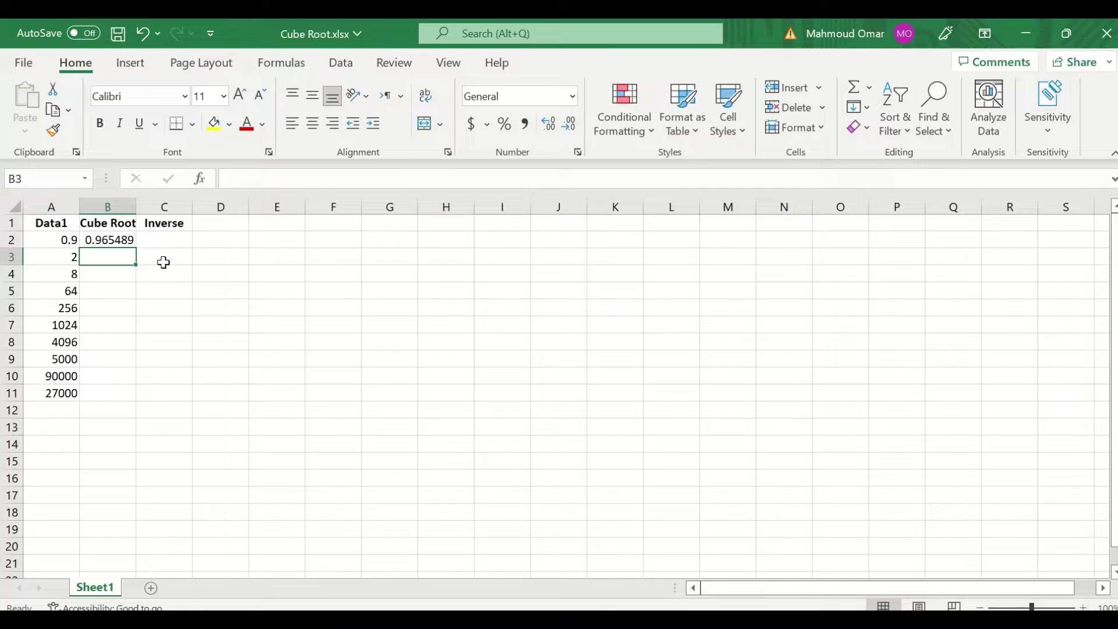
Fill the POWER cube-root formula from B2 down to B11.
click(124, 239)
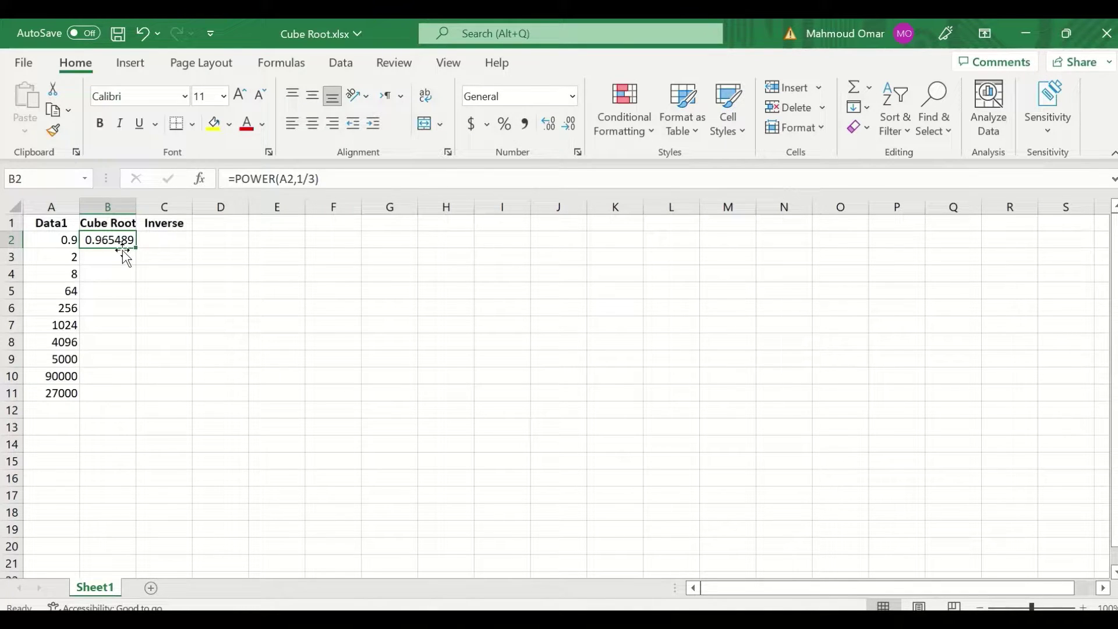
drag(133, 247, 111, 404)
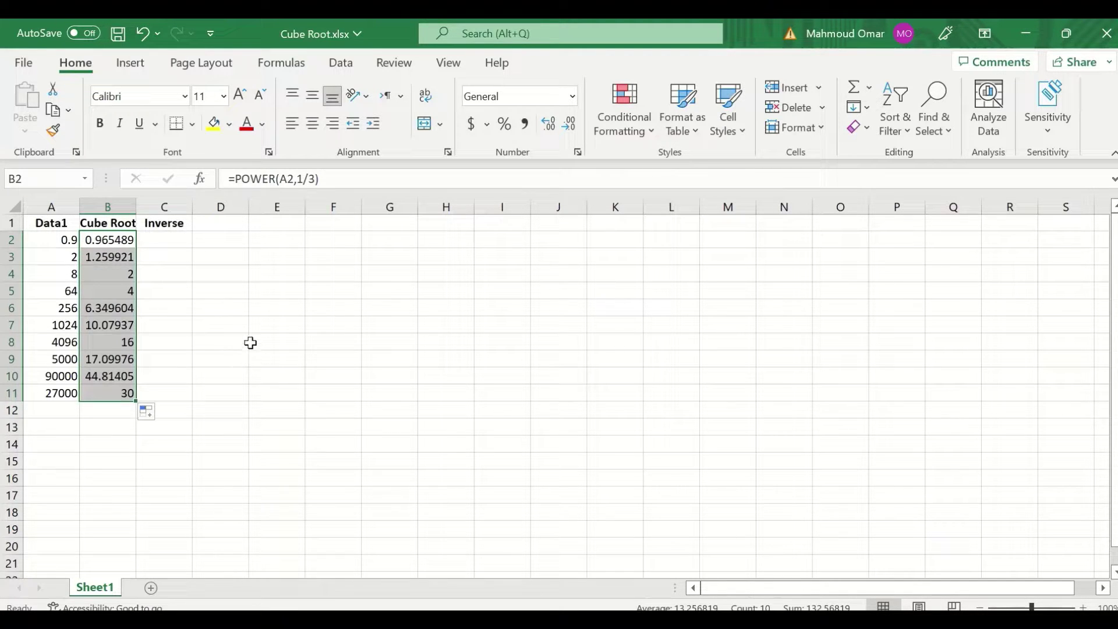
click(181, 238)
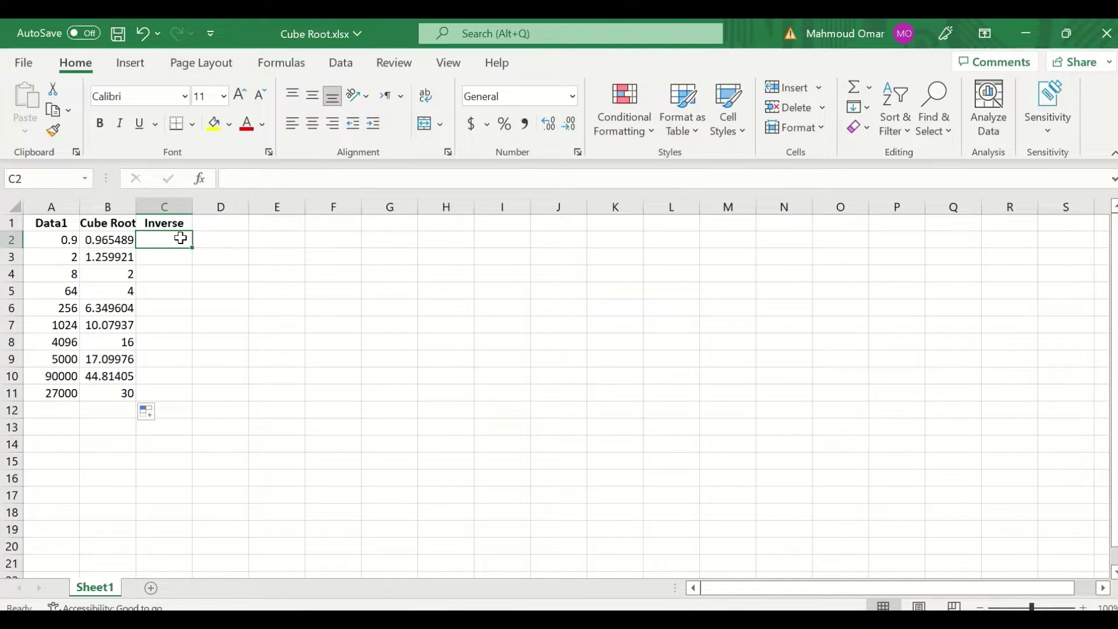
Enter =B2^3 in C2 to get back the original 0.9.
text(=)
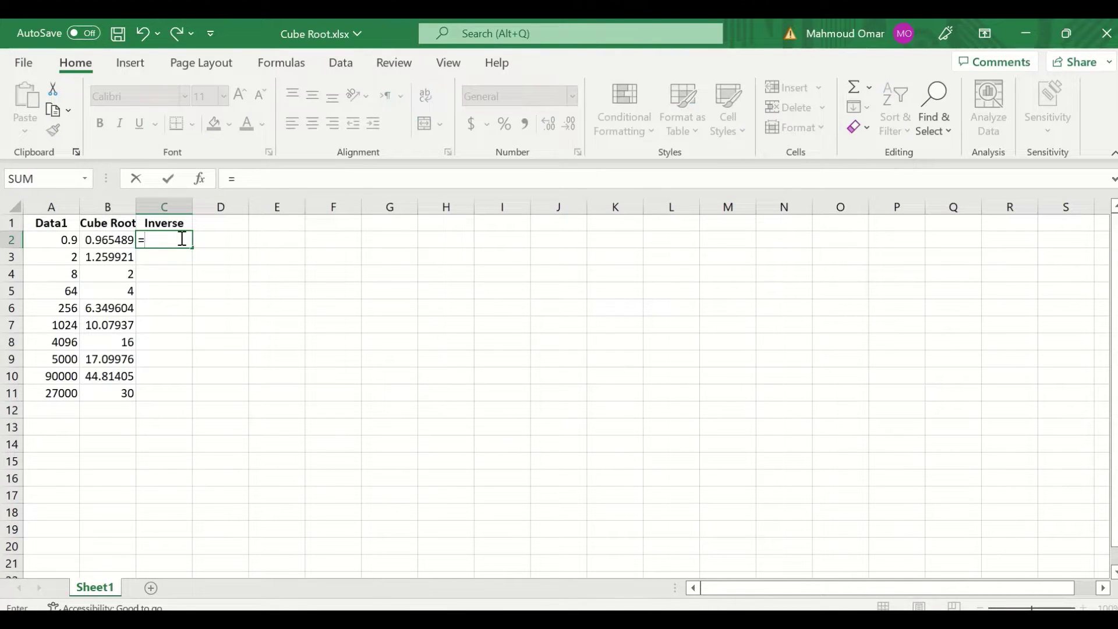
click(103, 240)
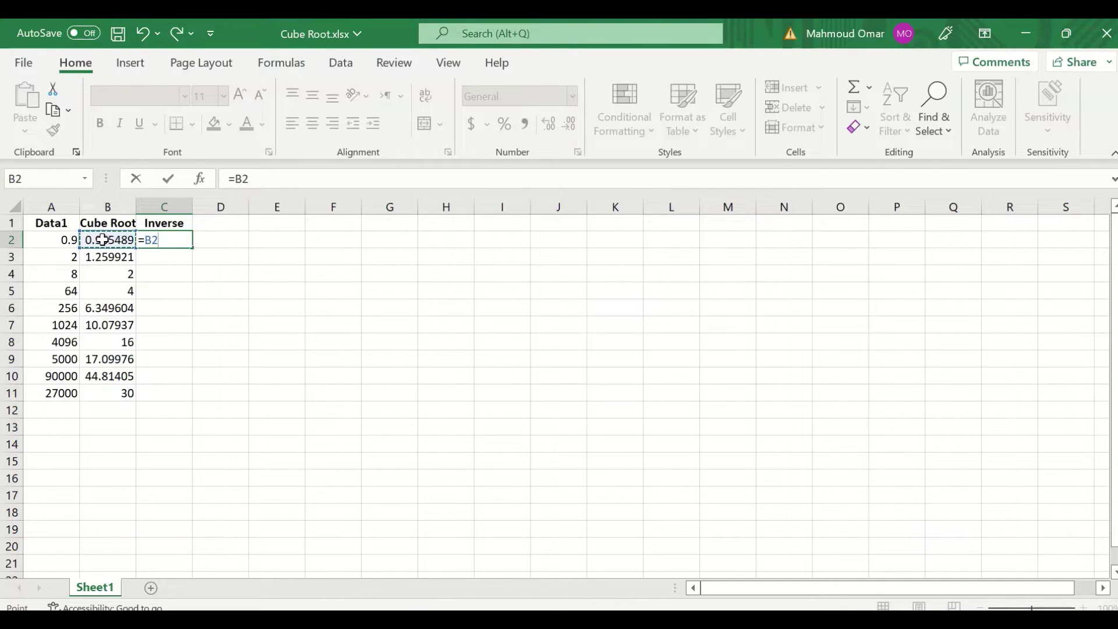
text(^3)
key(ctrl+Return)
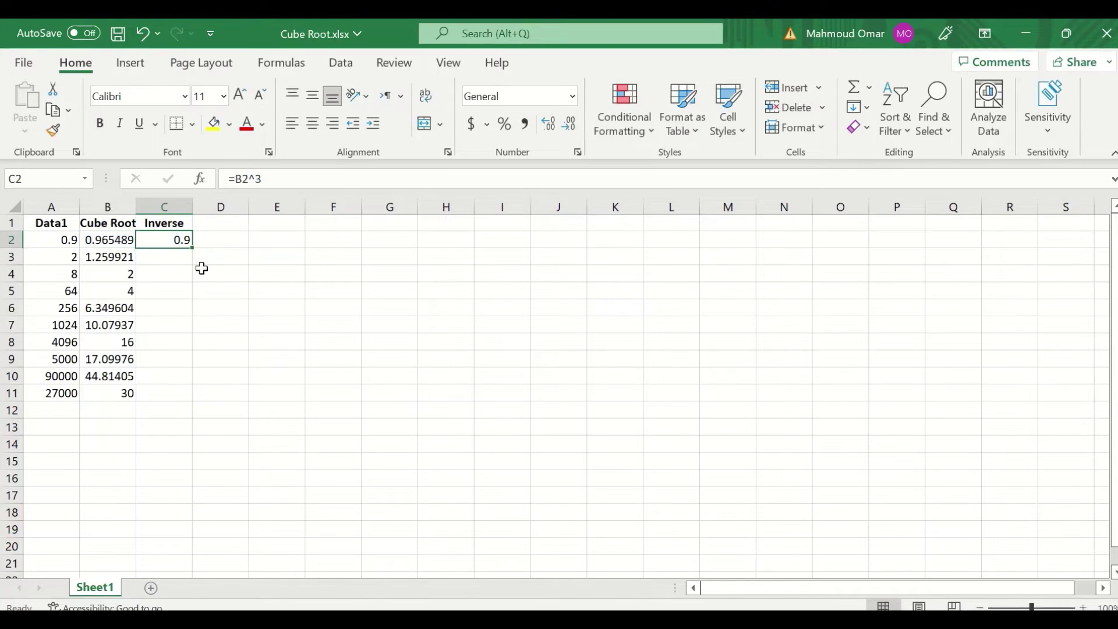